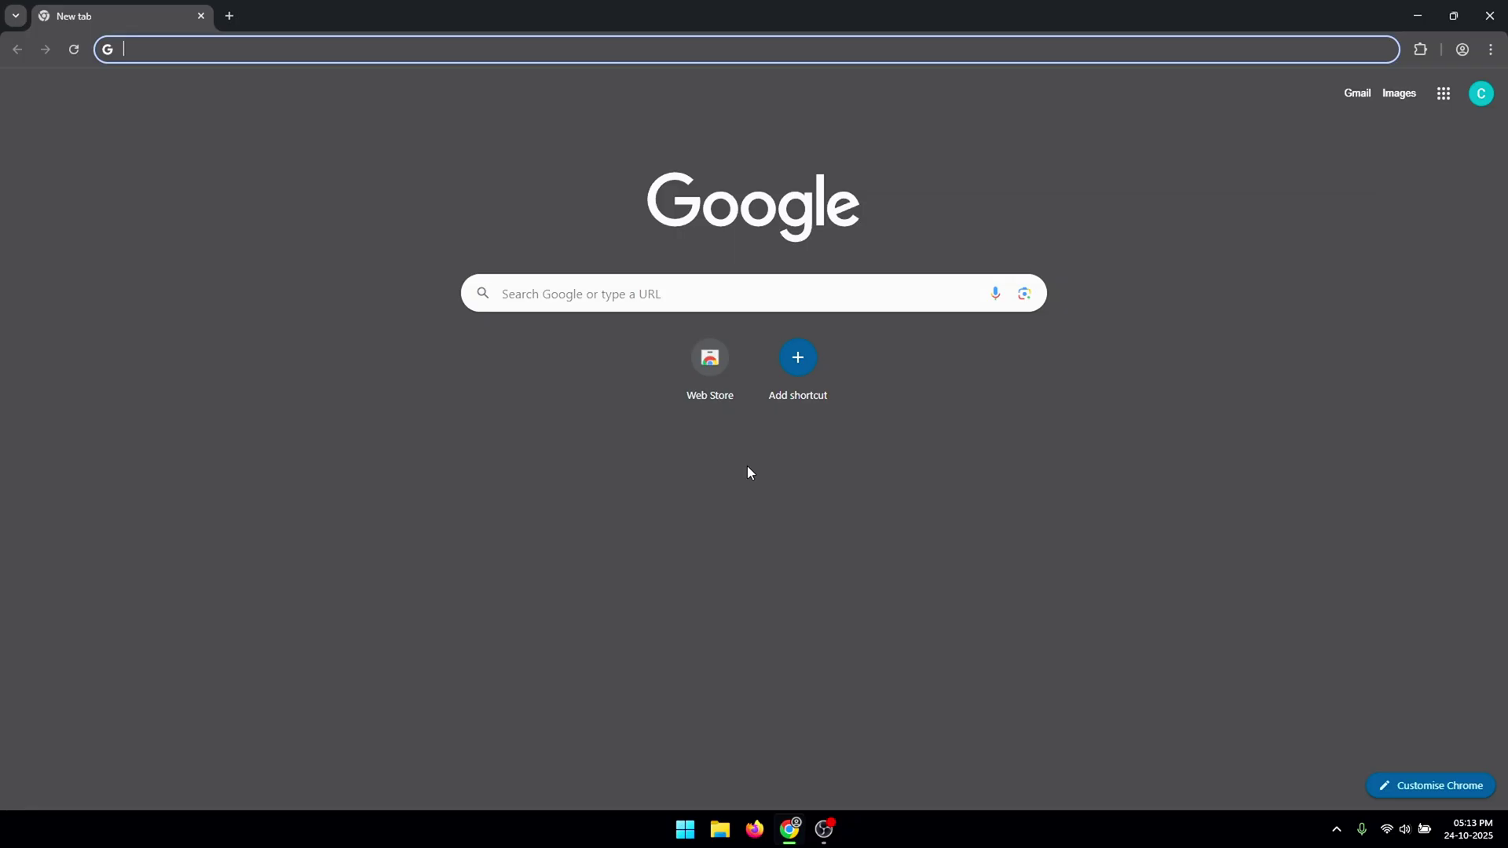
- Open wagnardsoft.com/forums/viewtopic.php?t=1256 and download Intelligent standby list cleaner (ISLC) v1.0.3.7 from the forum post
type("https://www.wagnardsoft.com/forums/viewtopic.php?t=1256")
key("Return")
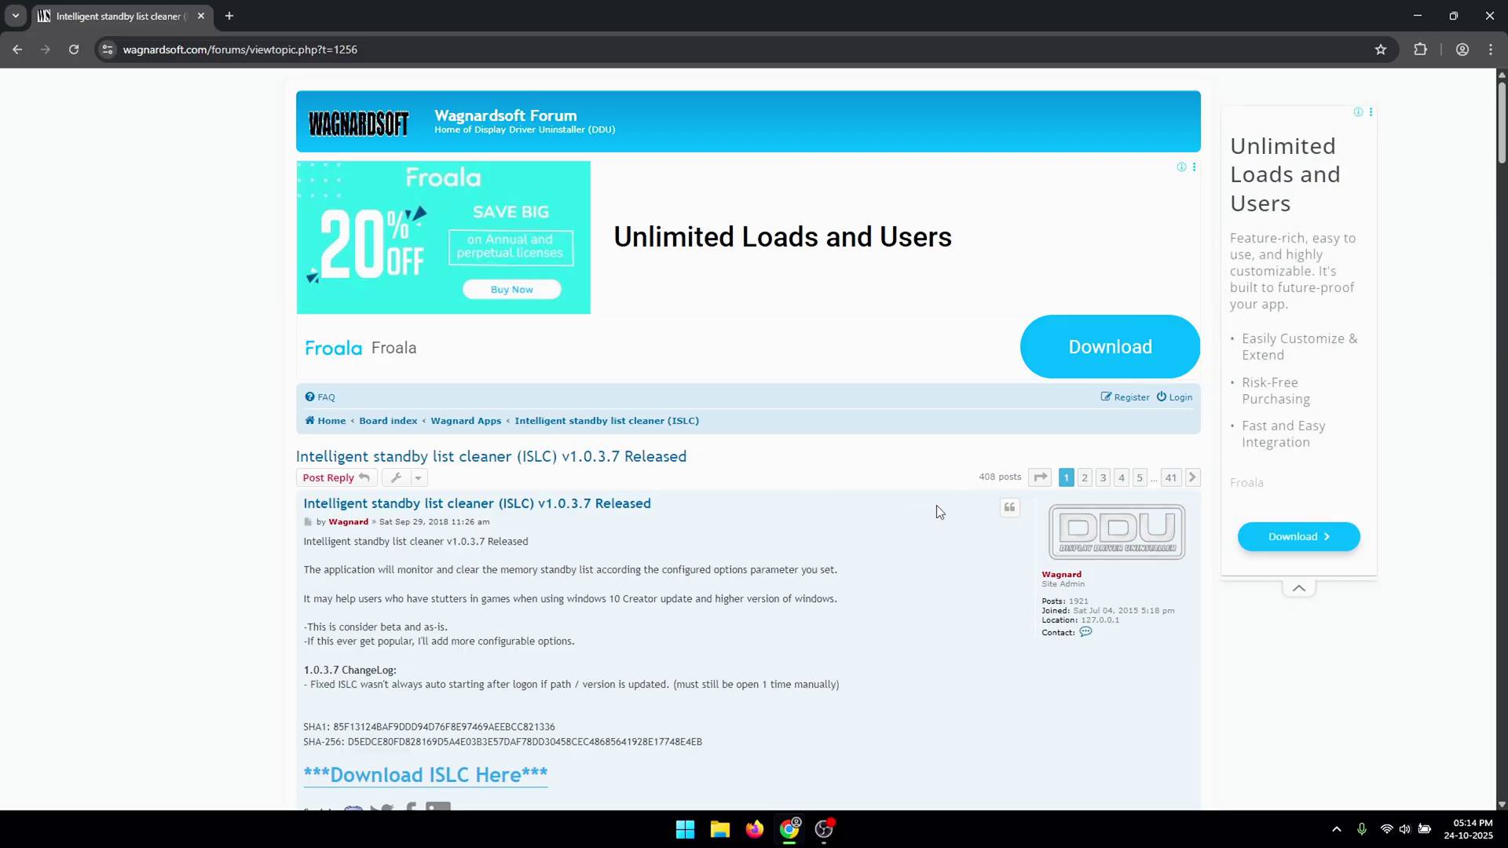
scroll(929, 387, "down", 3)
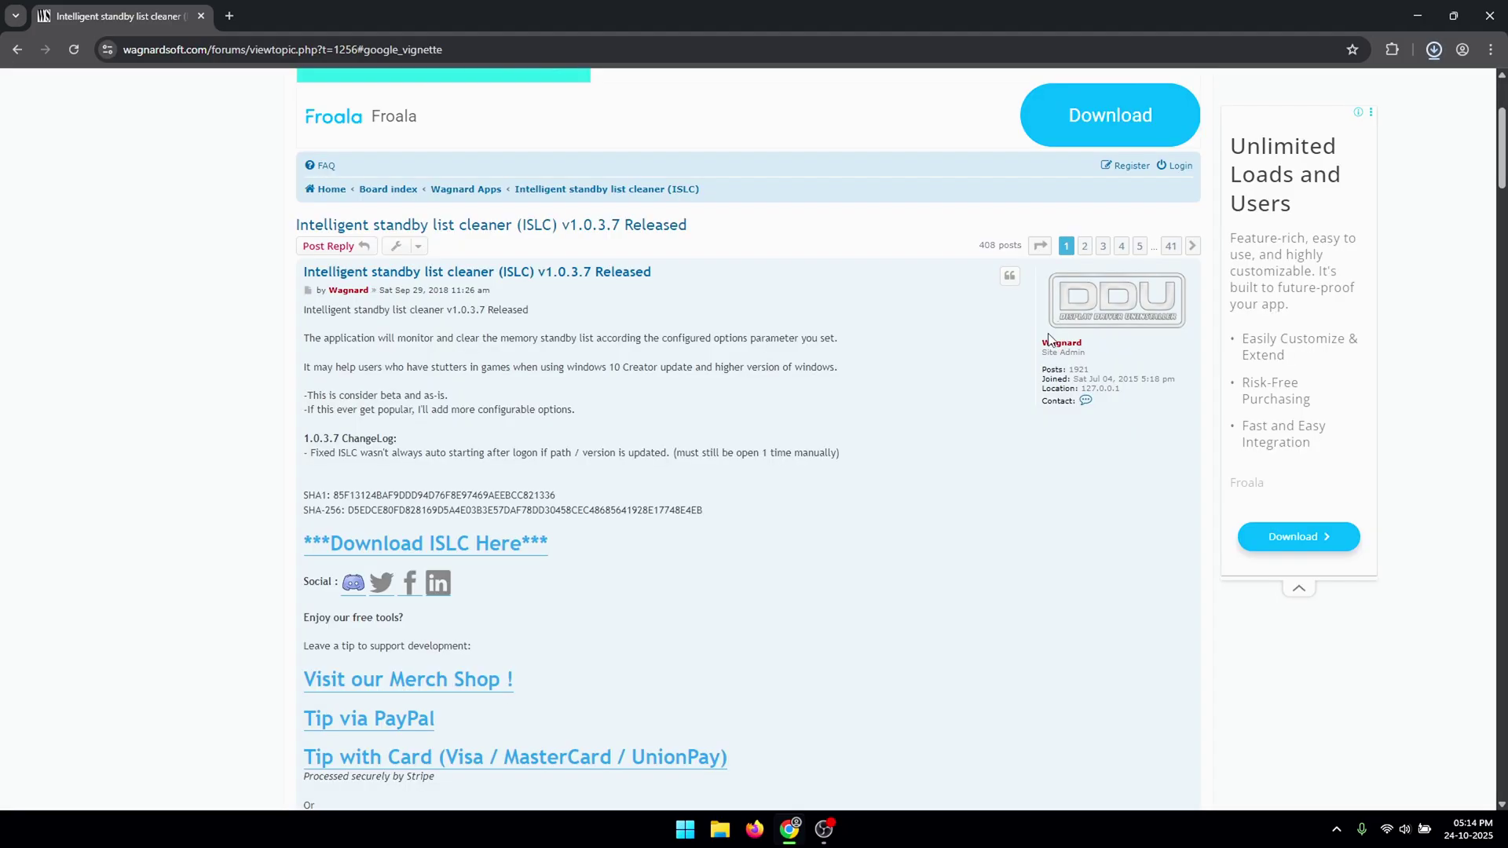
left_click(1421, 87)
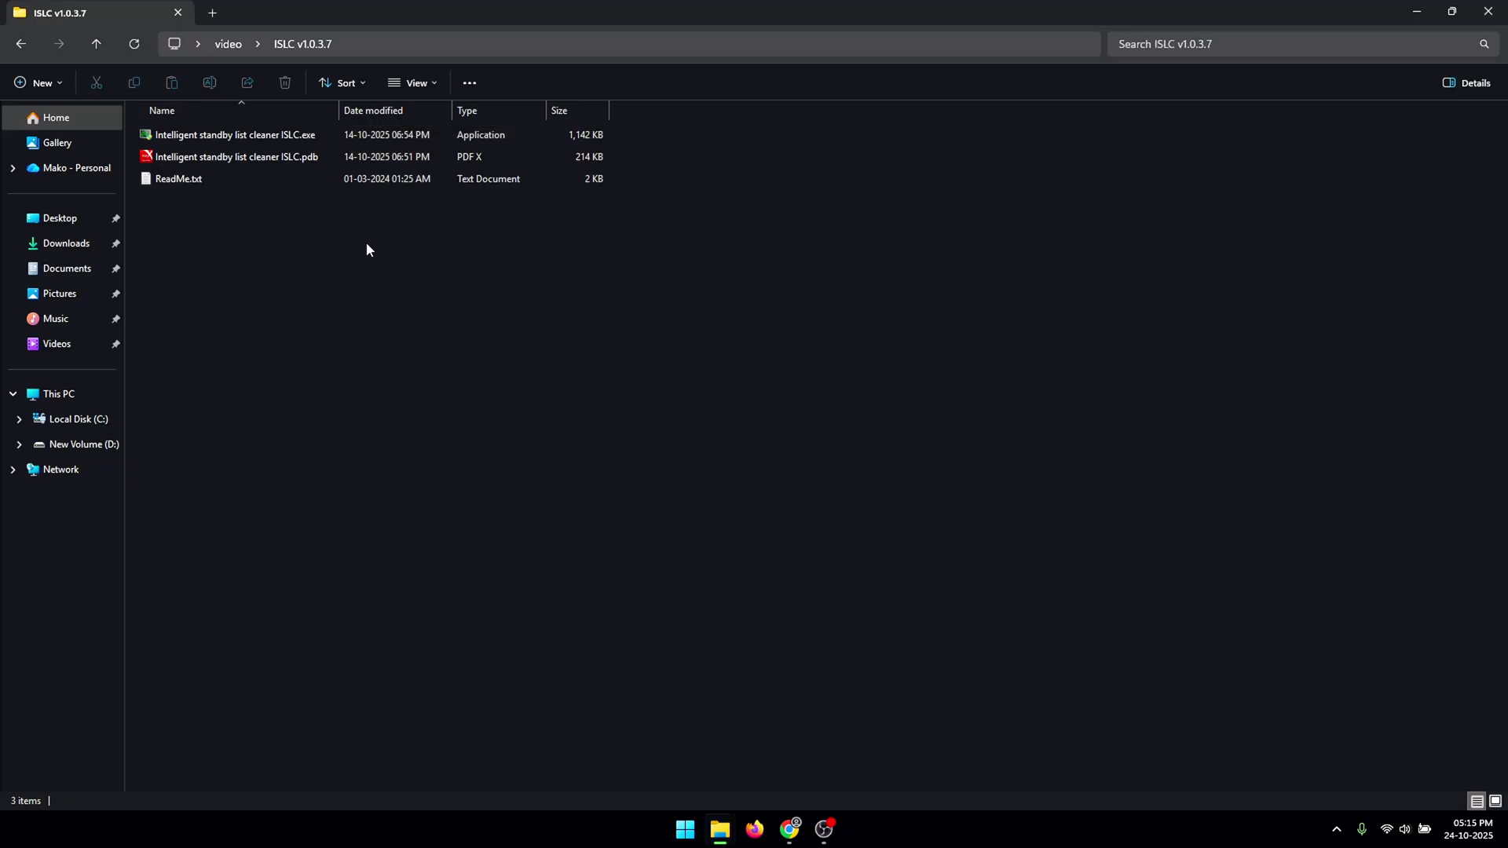
- Run Intelligent standby list cleaner ISLC.exe from the ISLC v1.0.3.7 folder
left_click_drag(327, 252, 299, 238)
double_click(196, 145)
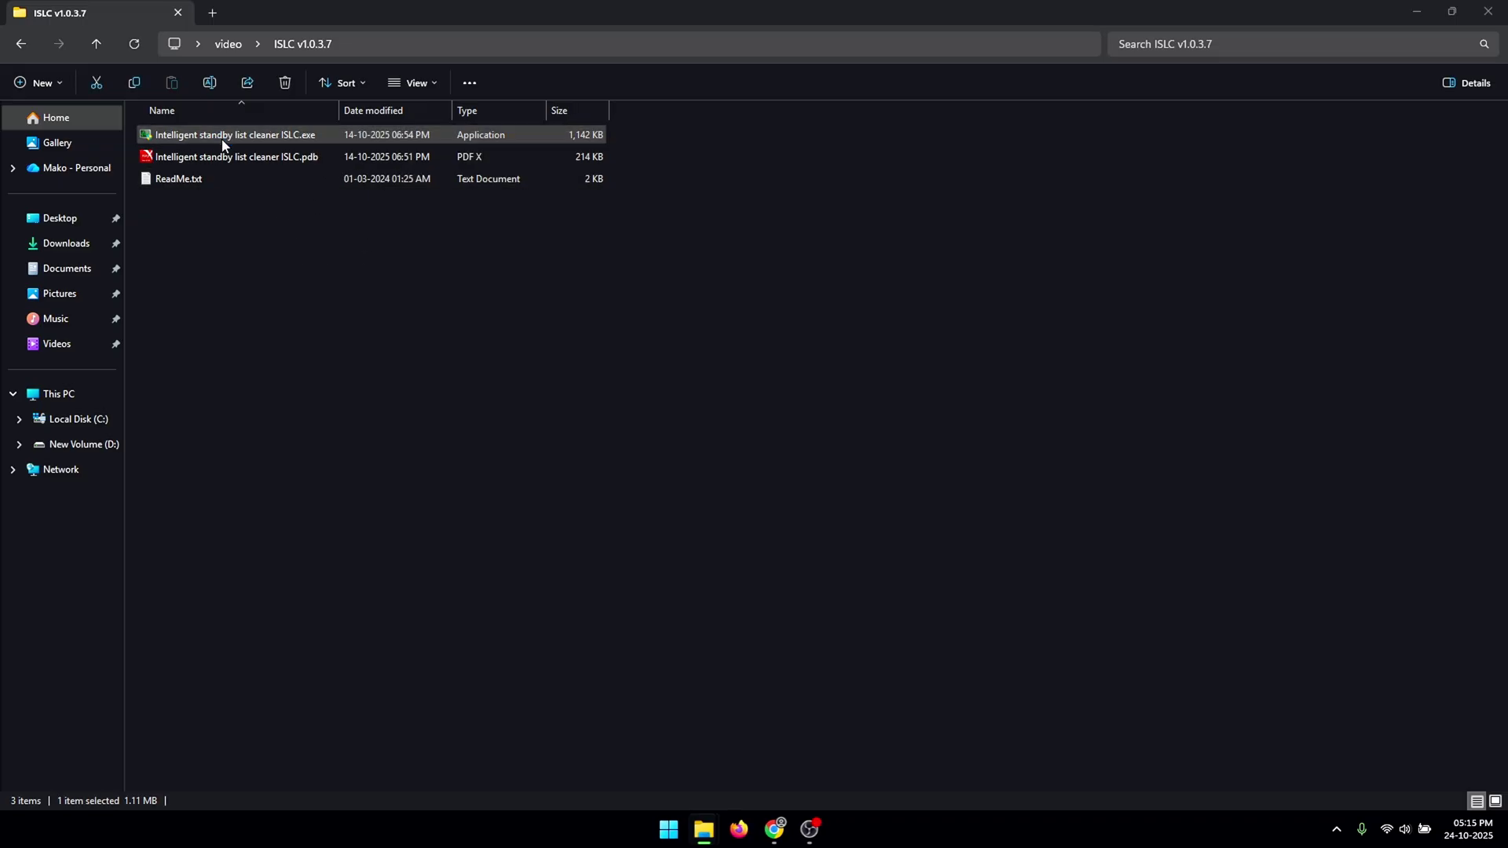
left_click(677, 539)
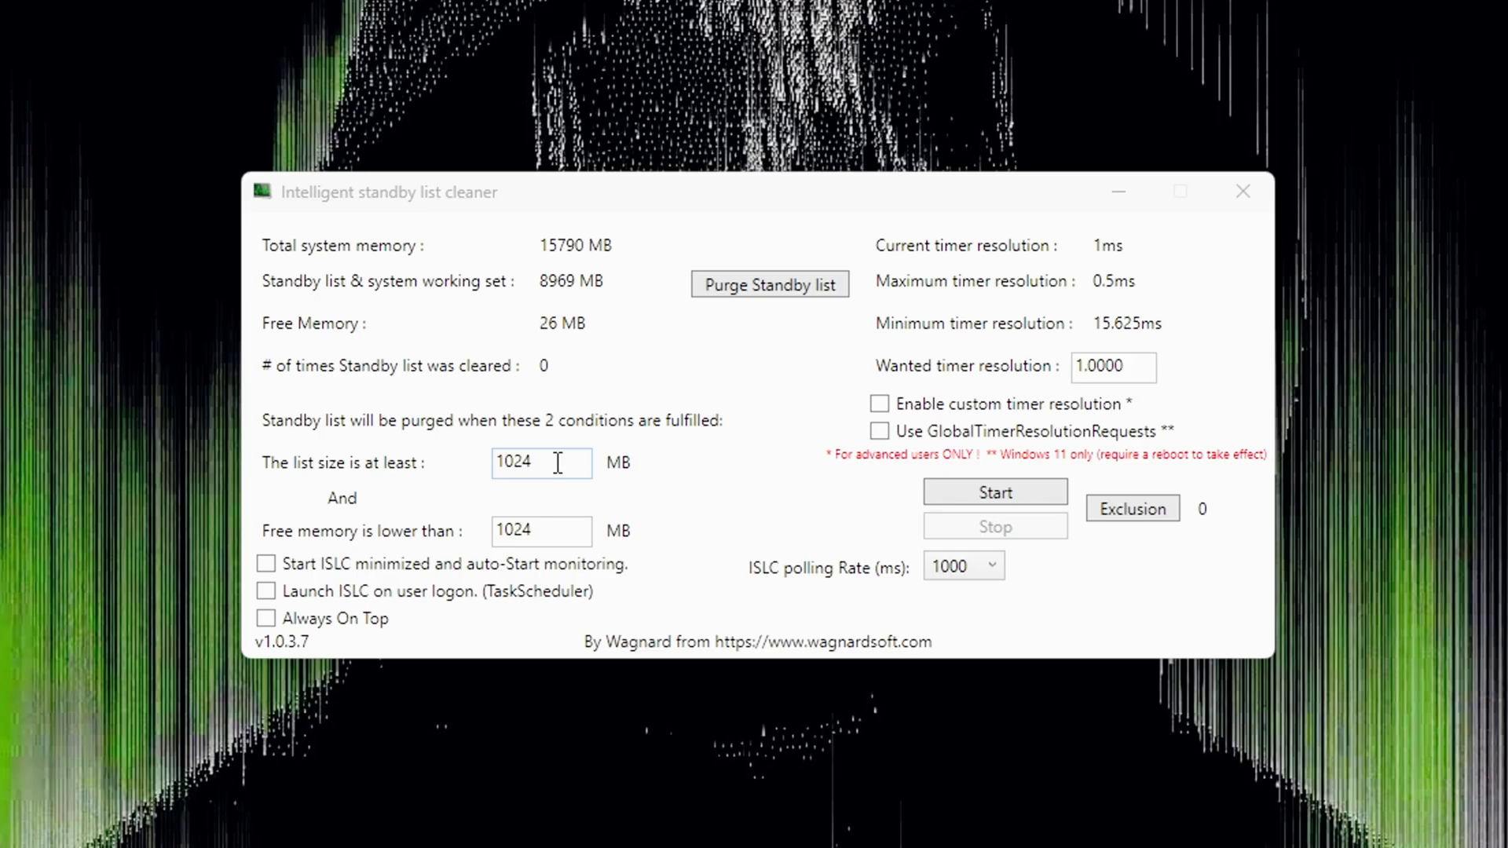
left_click(638, 408)
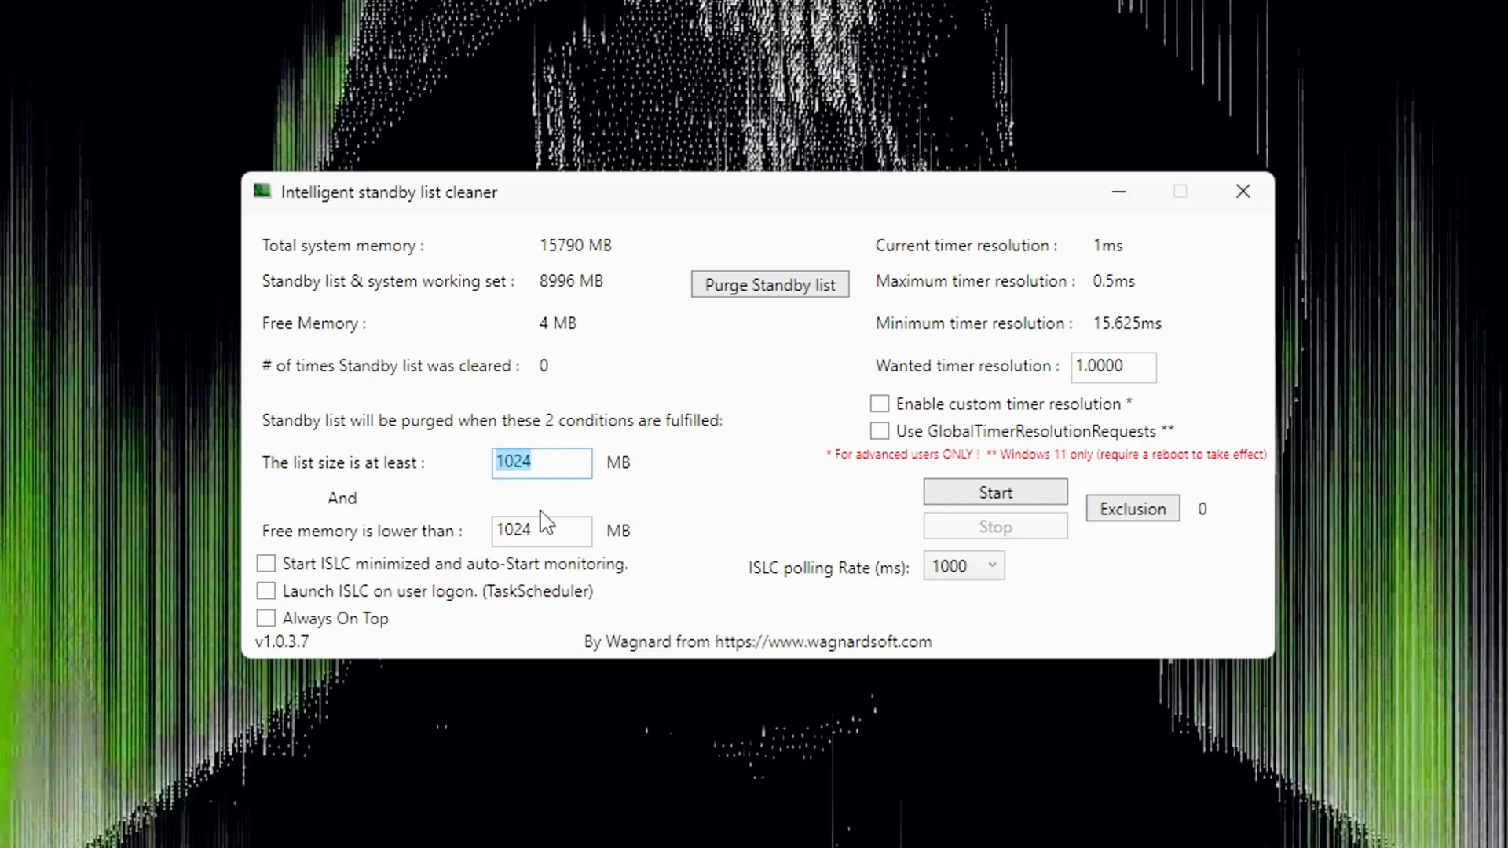
left_click(562, 465)
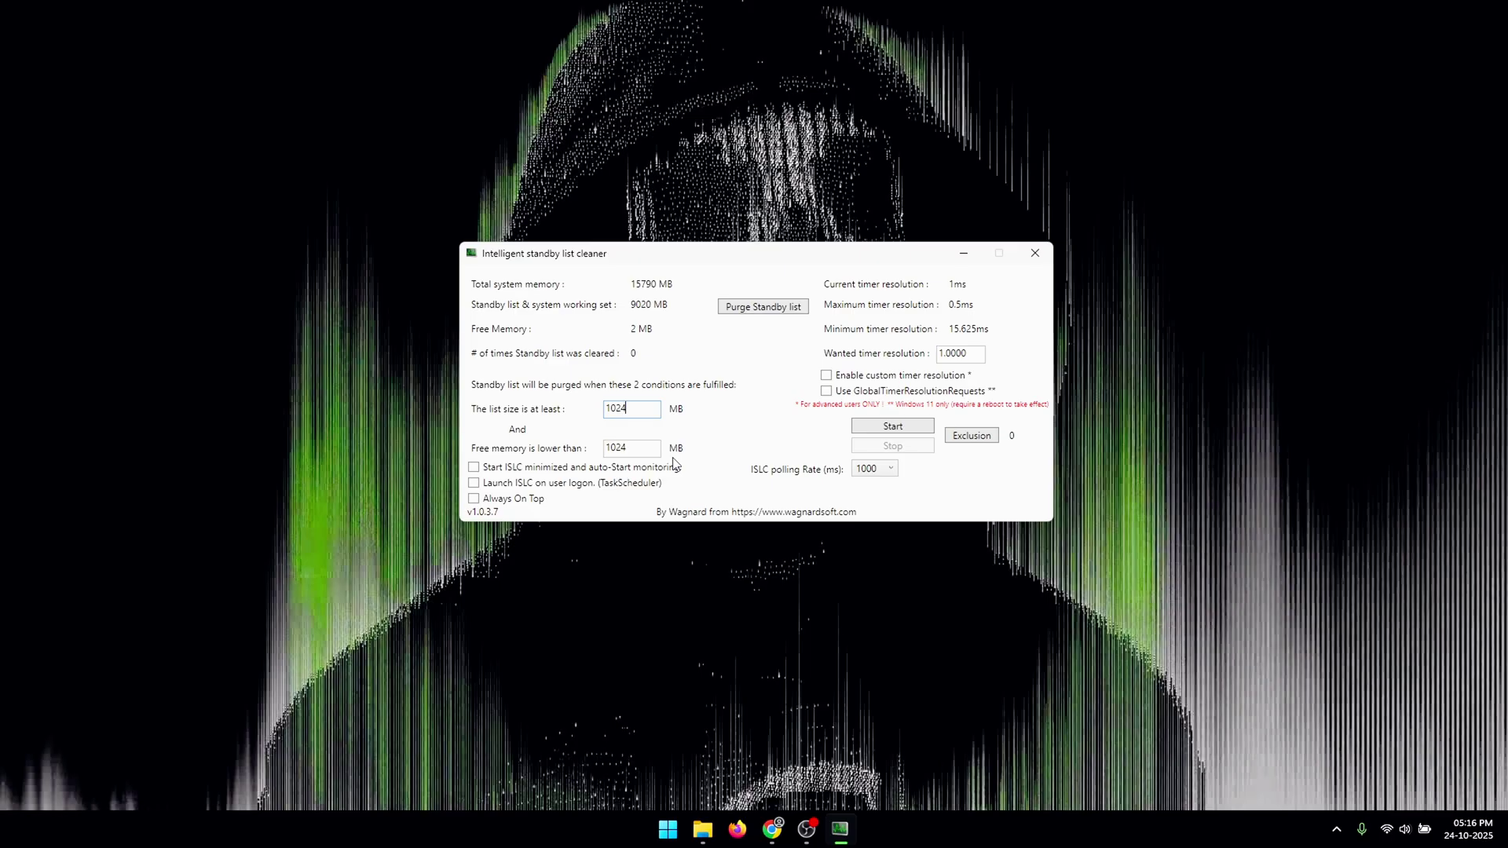
- Open Resource Monitor from Task Manager's Performance page and move its window in front of Task Manager
left_click(667, 829)
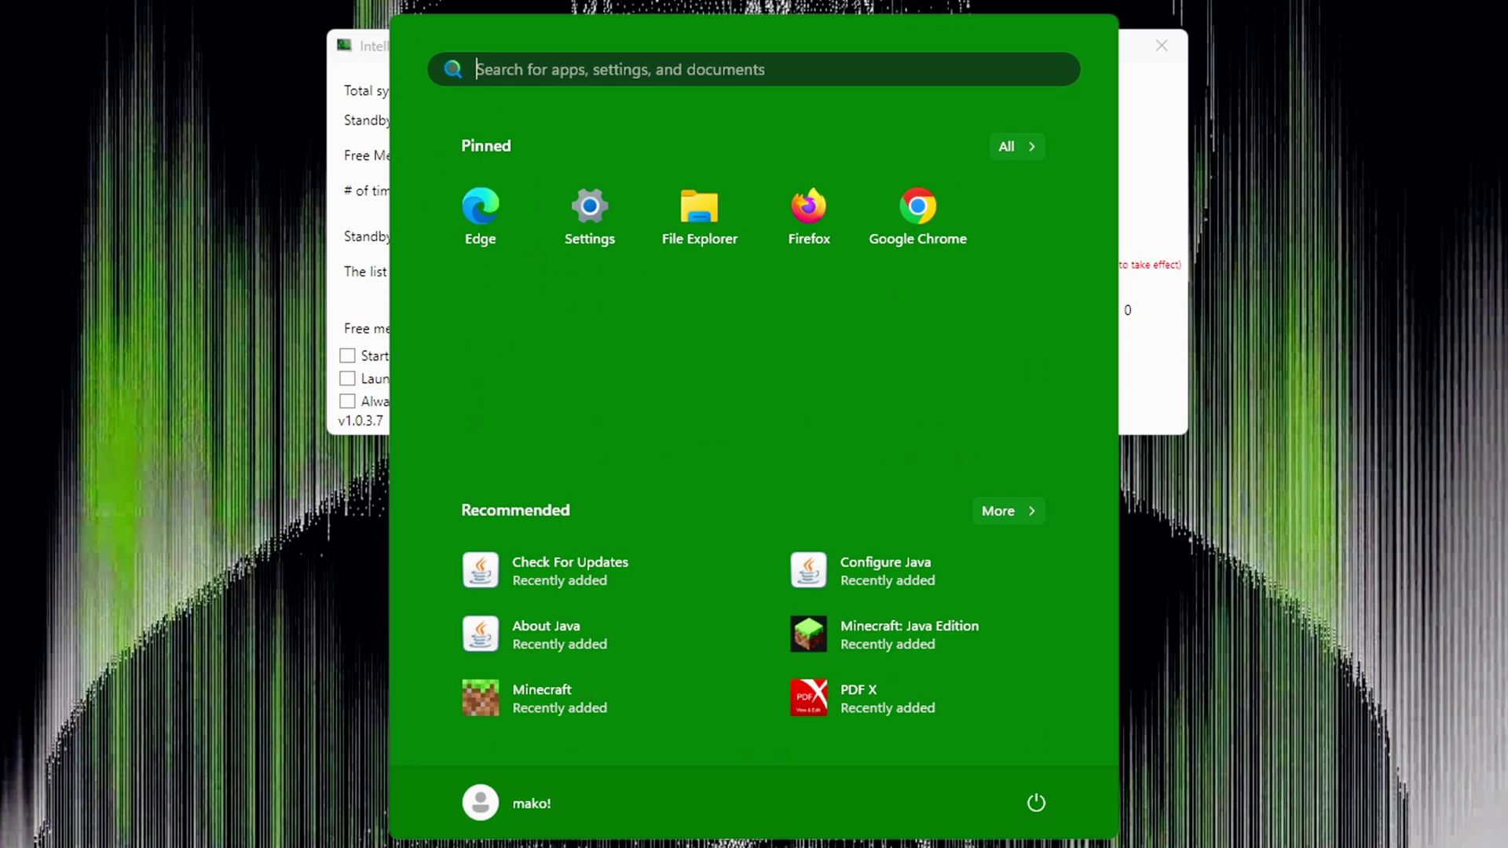
left_click(667, 828)
key("ctrl+shift+Escape")
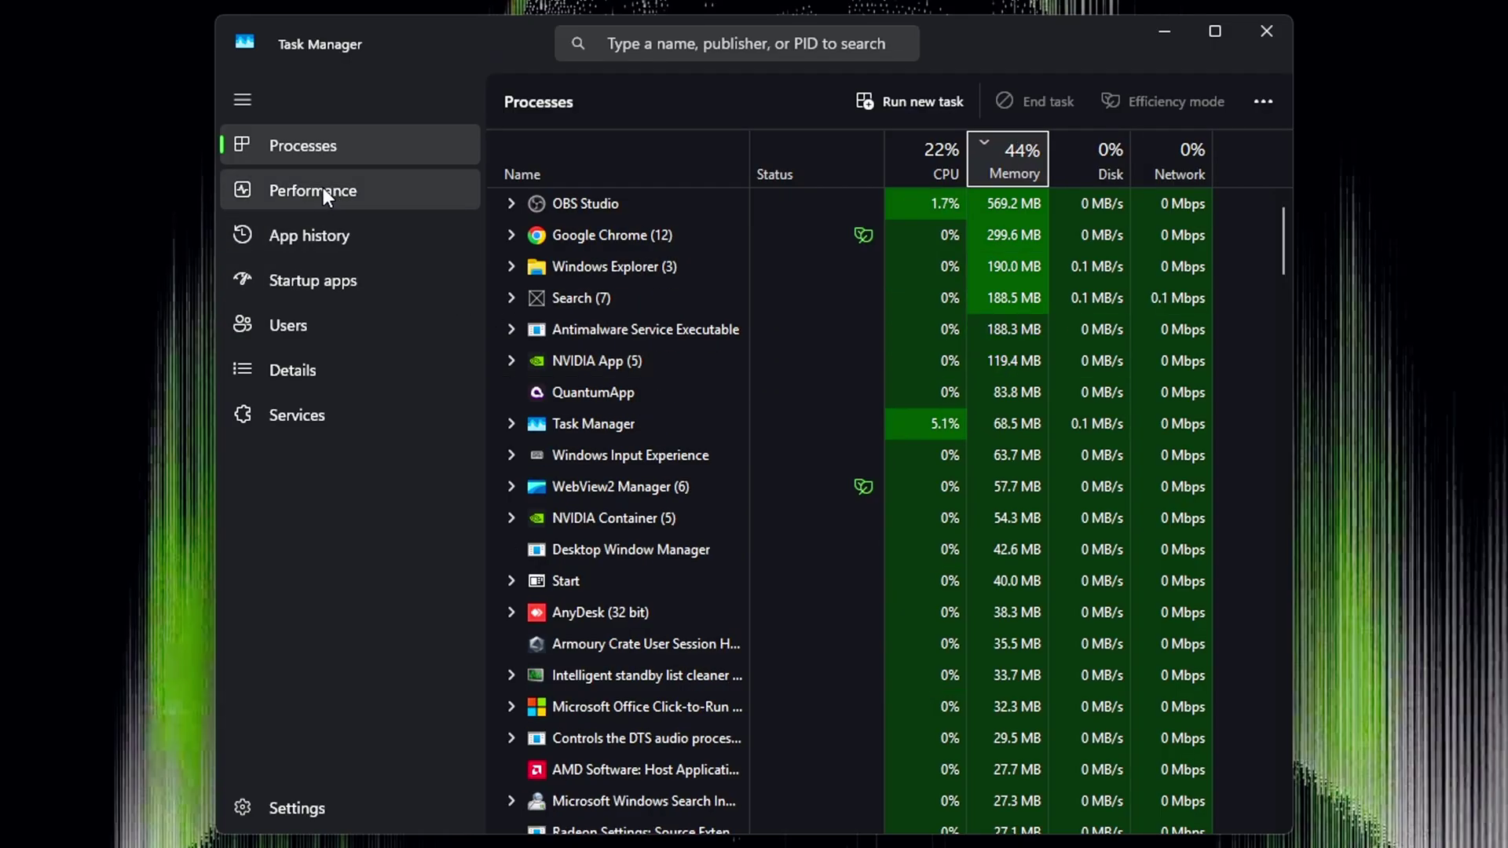
left_click(317, 189)
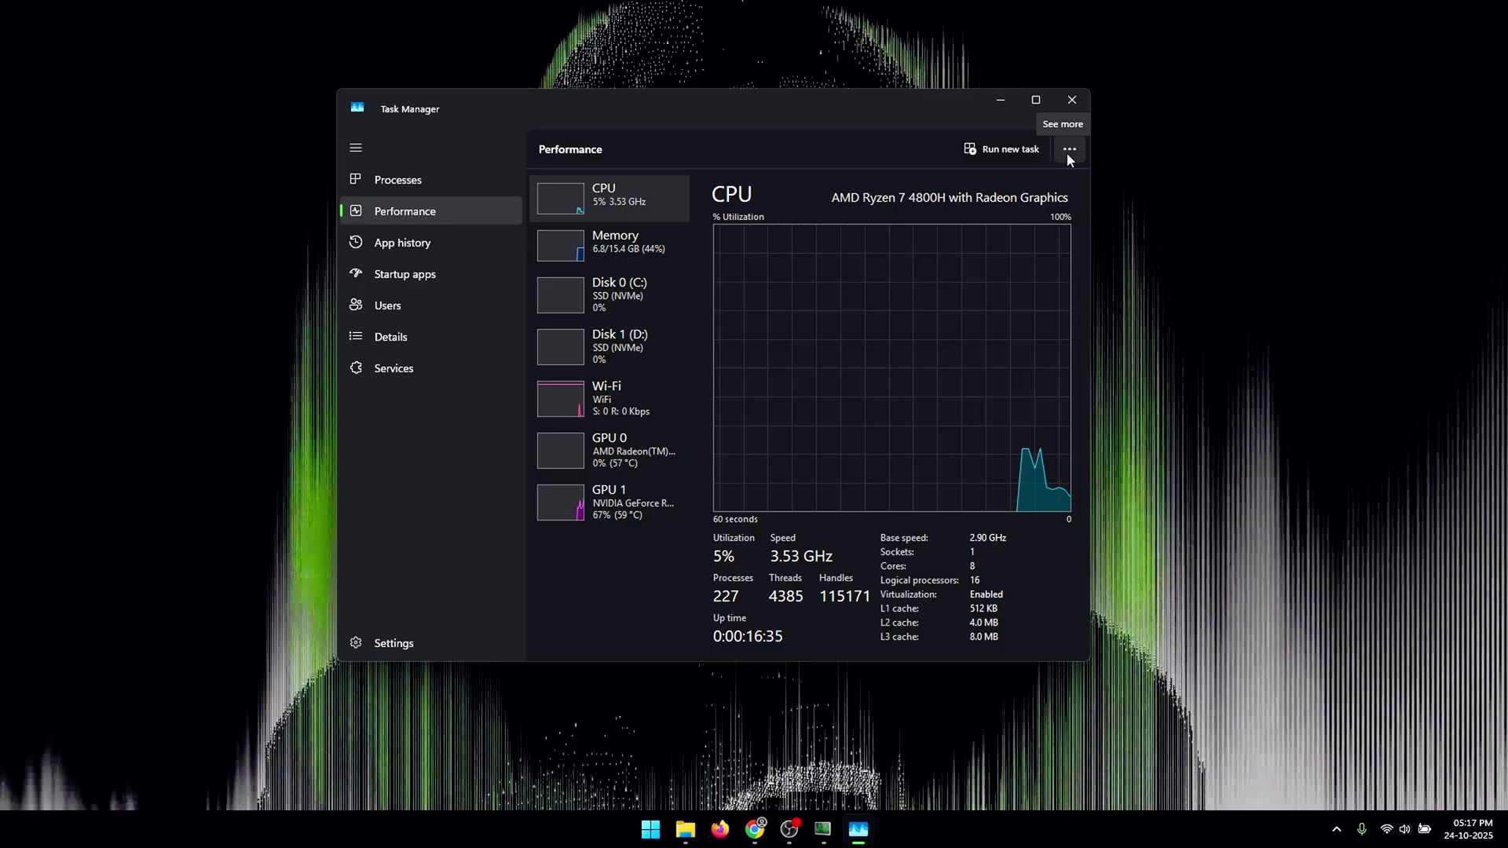
left_click(1068, 157)
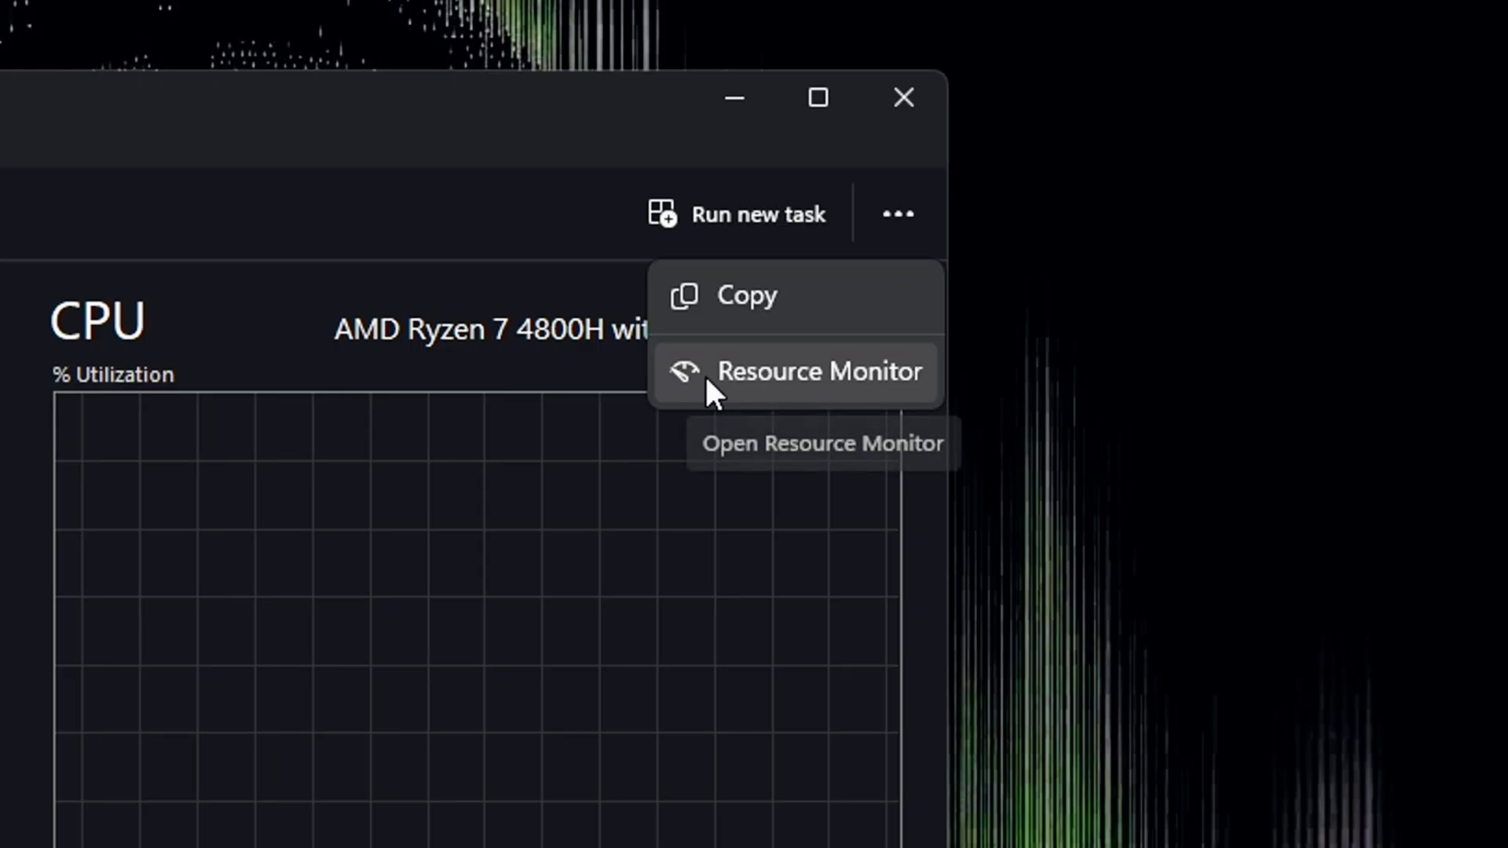
left_click(770, 383)
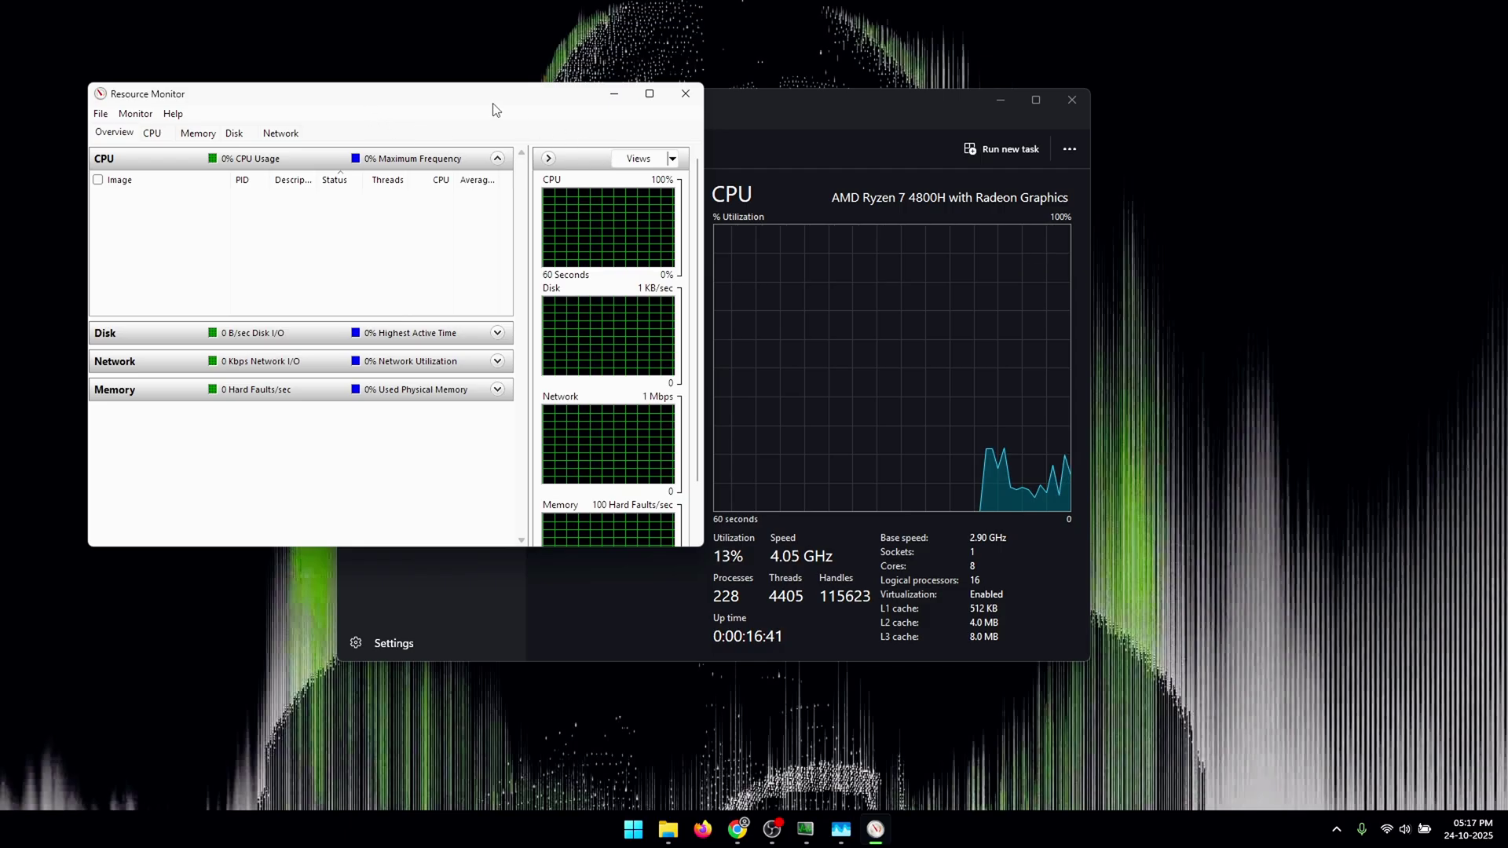
left_click_drag(499, 108, 841, 156)
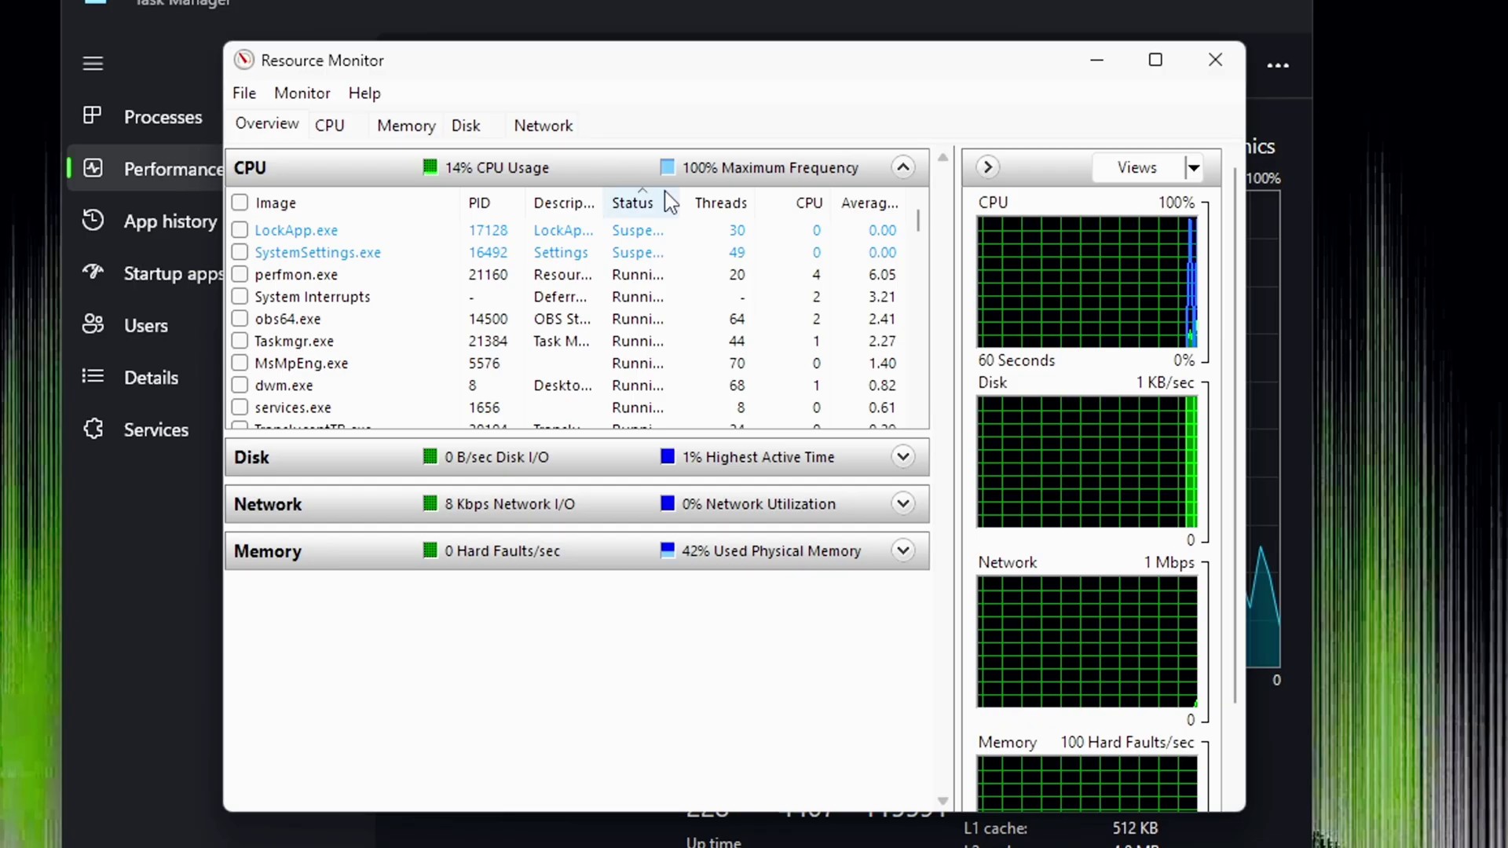
- Show Resource Monitor's memory details and examine the physical memory breakdown for the installed amount
left_click(402, 128)
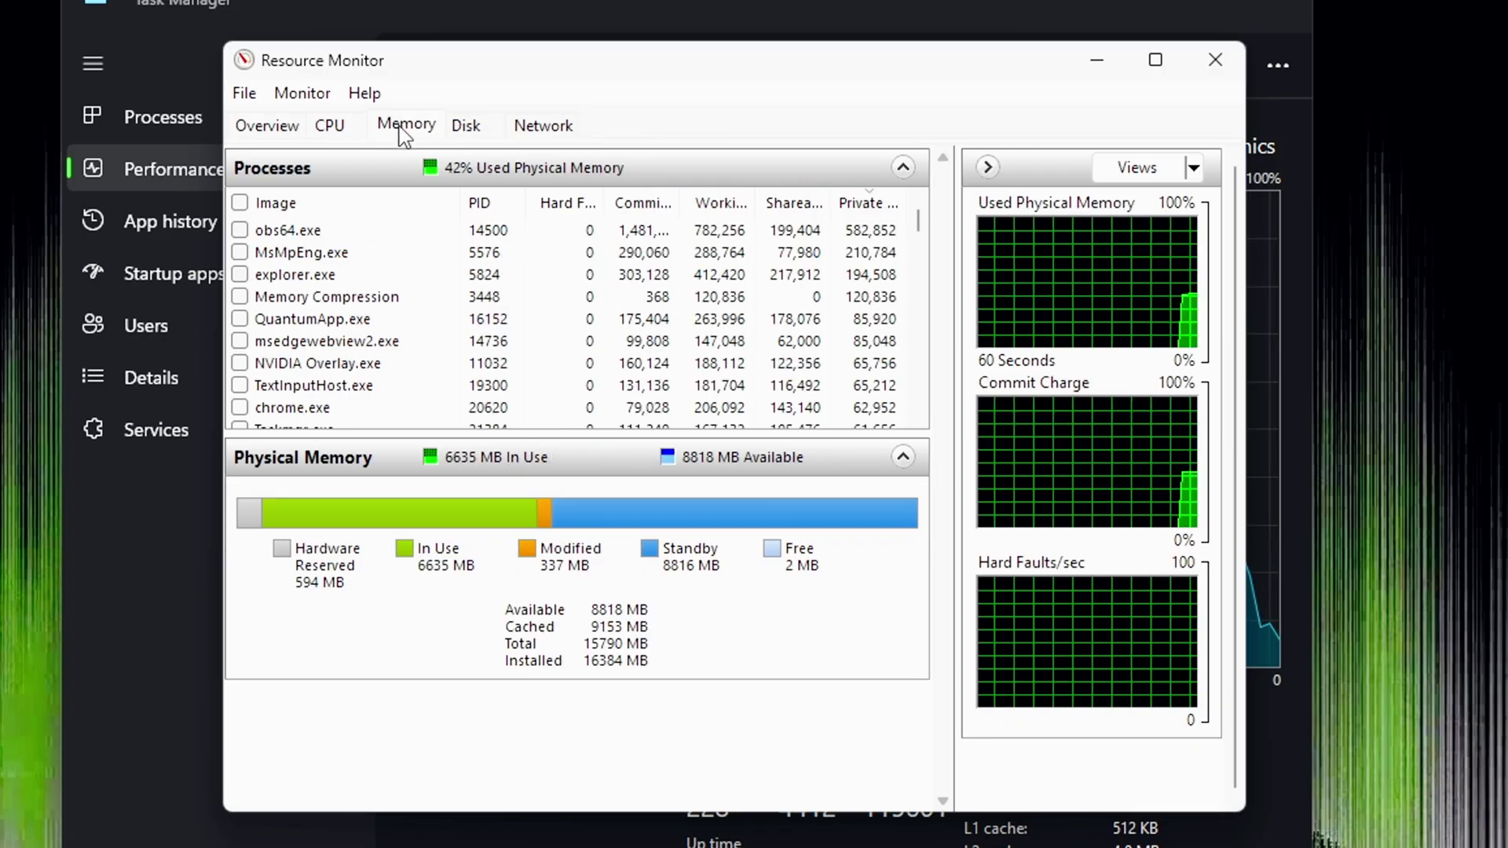
left_click(349, 458)
left_click(350, 457)
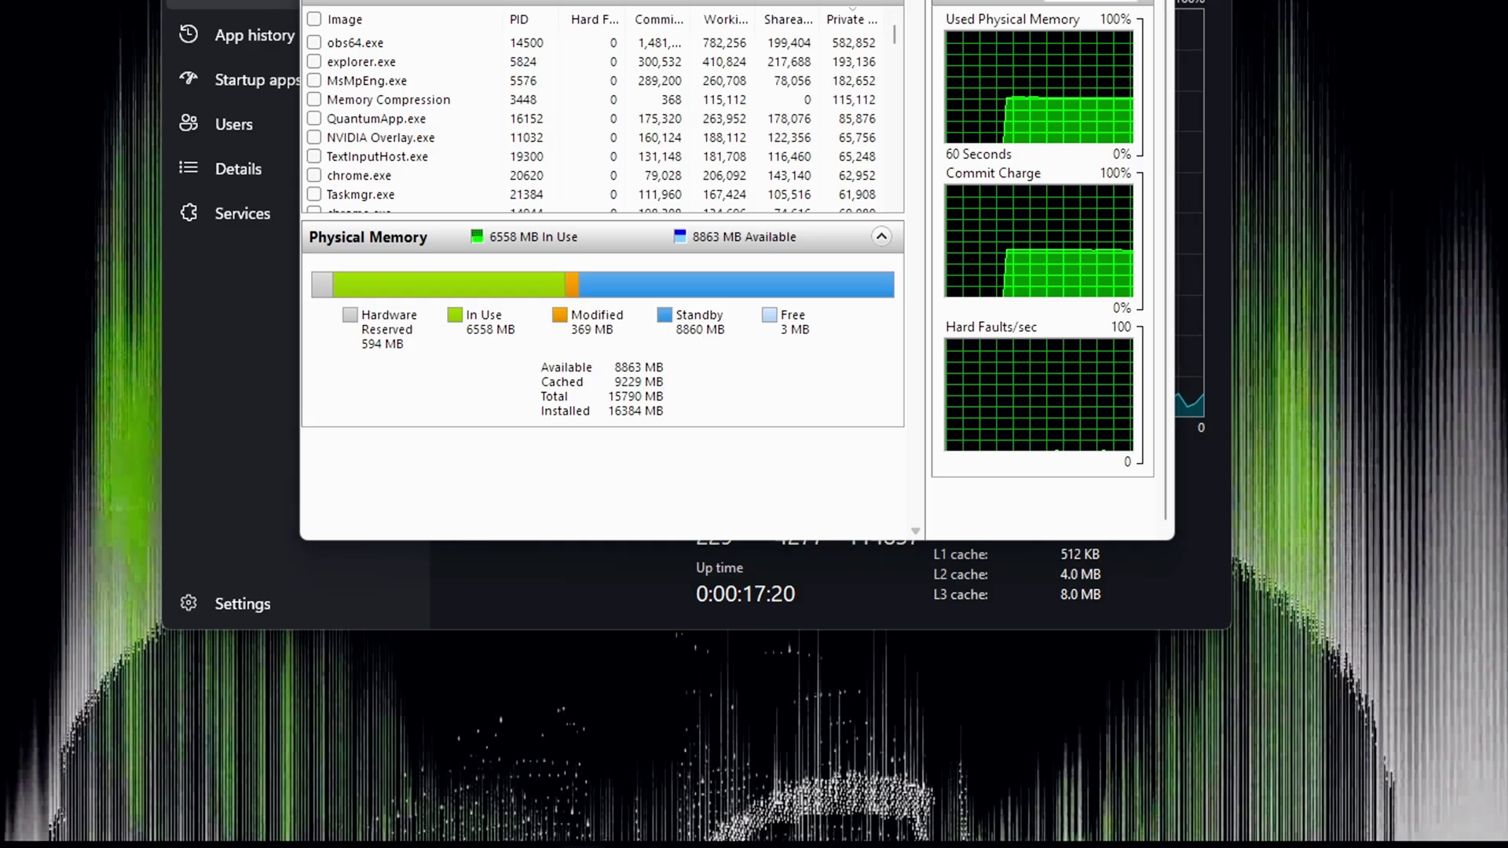
- Search for the Calculator app and open it
key("alt+space")
type("c")
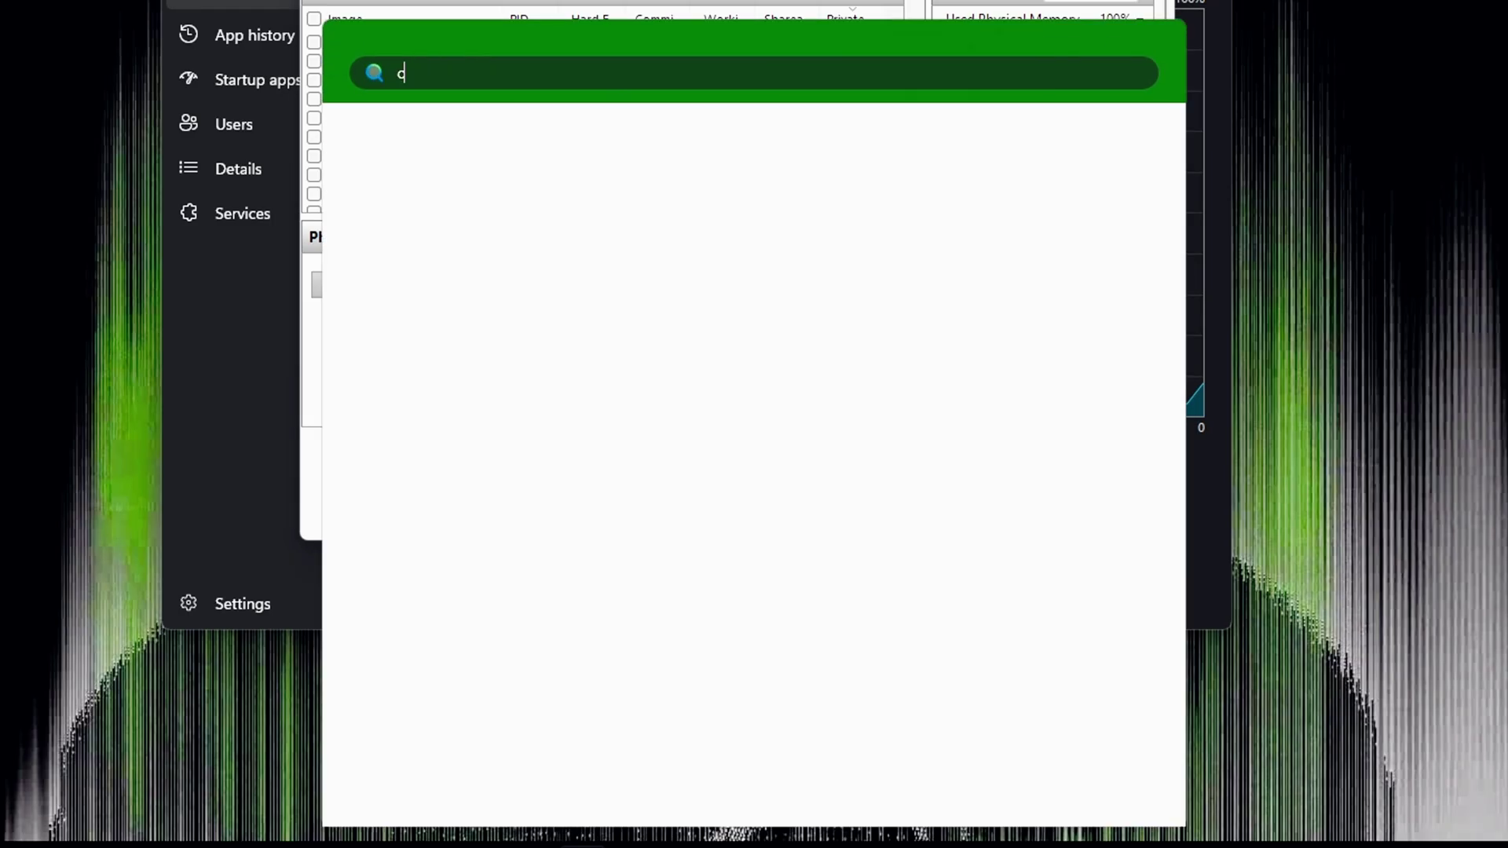
type("al")
key("Return")
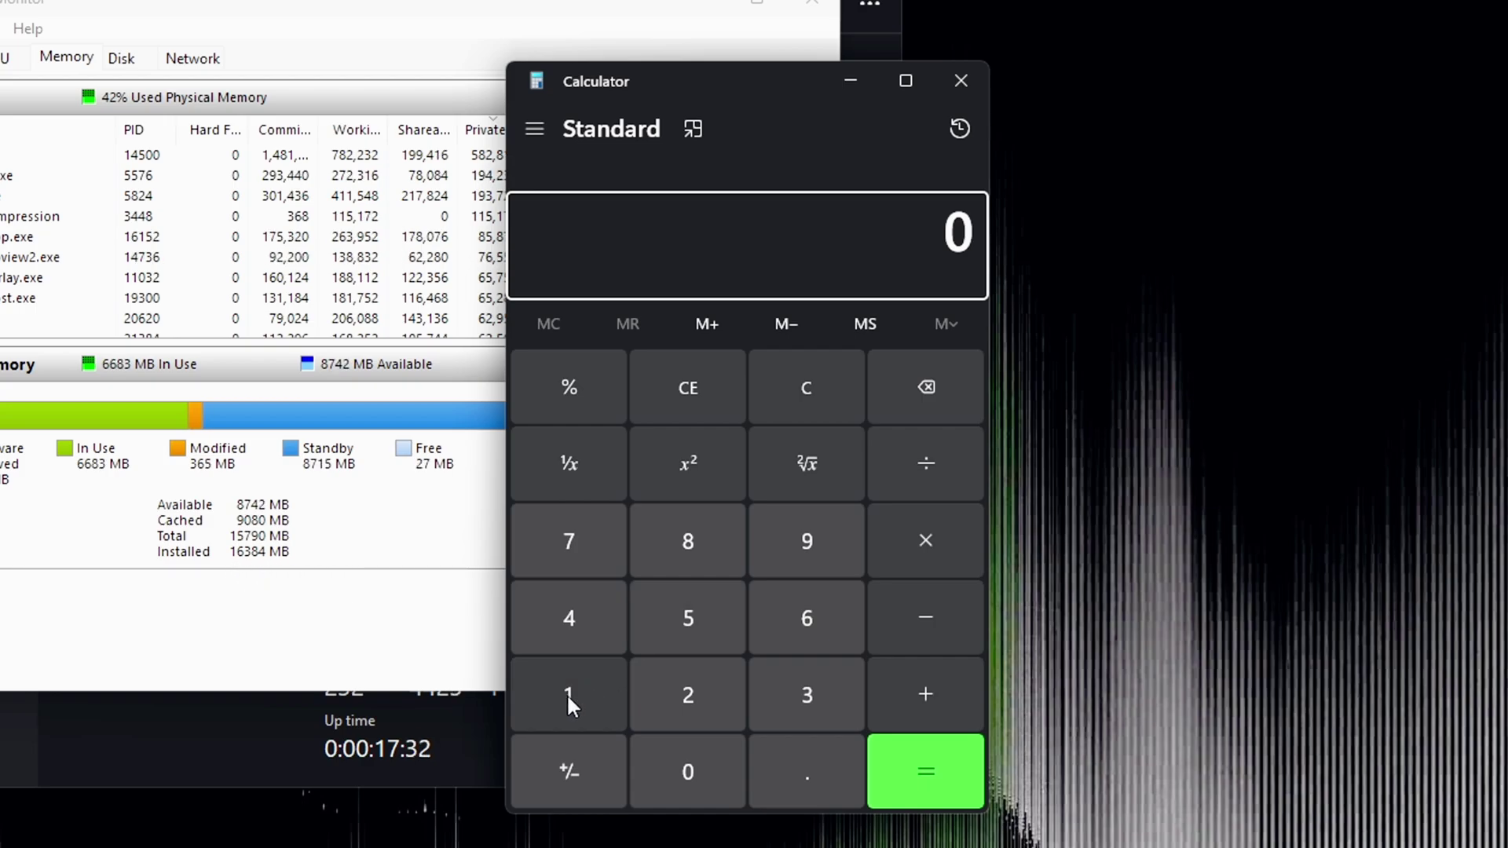
- Divide the installed memory of 16384 by 2 in Calculator and copy the result
type("16384")
key("slash")
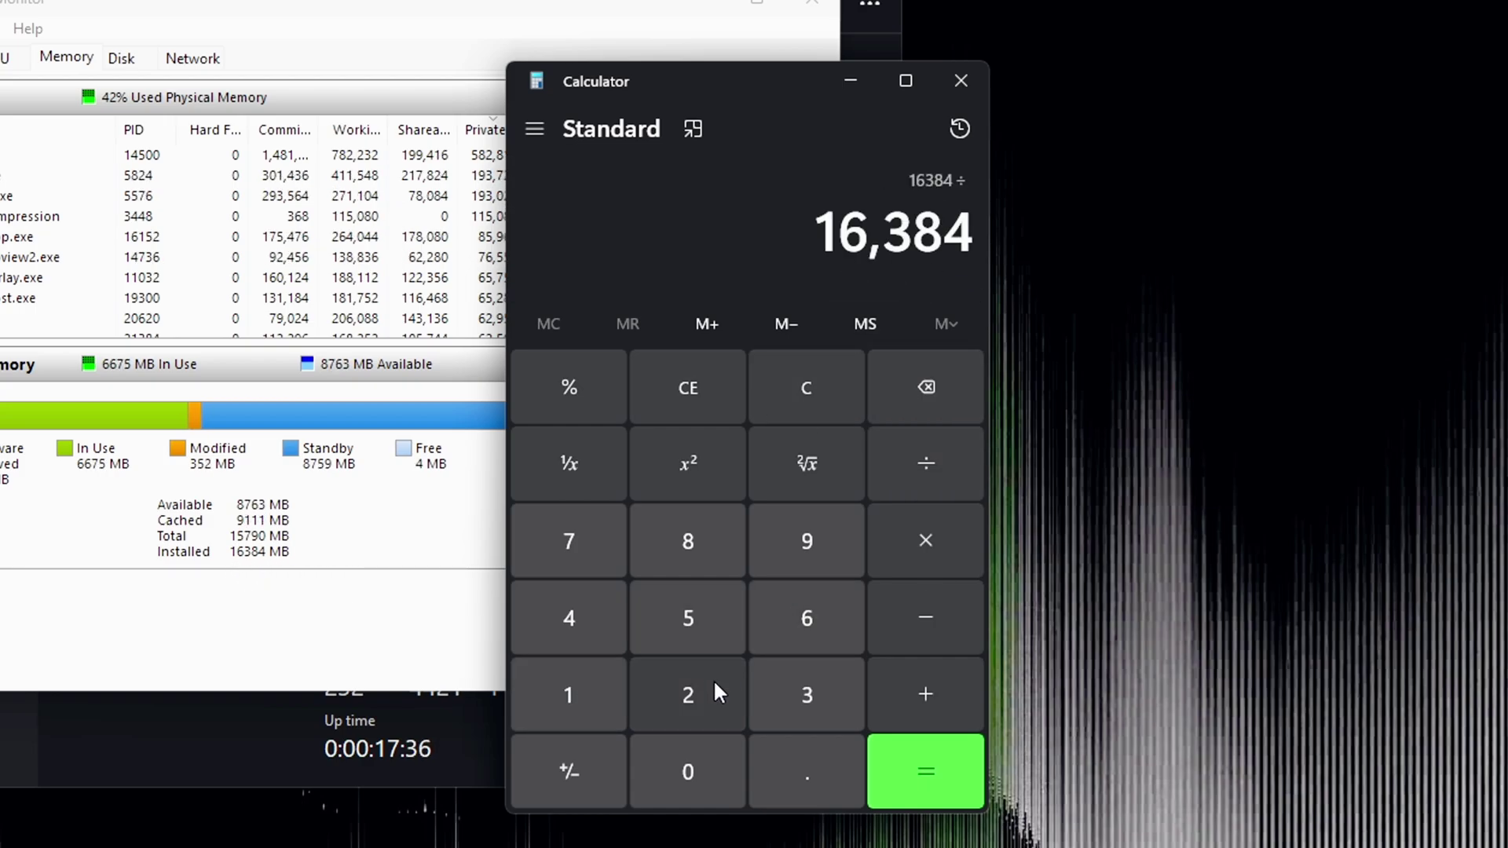
left_click(713, 678)
key("Return")
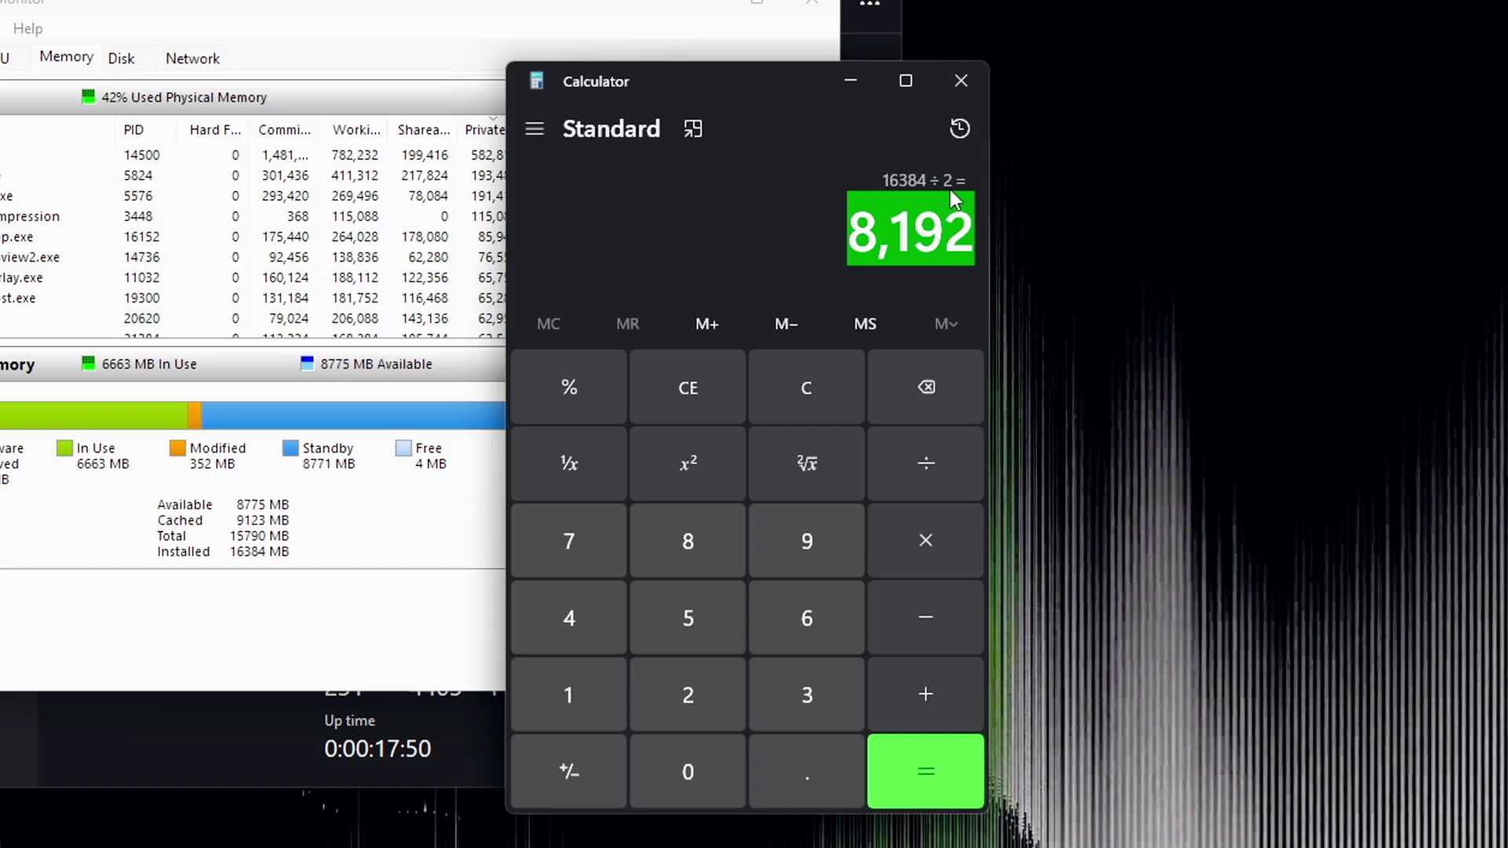
right_click(943, 200)
left_click(993, 254)
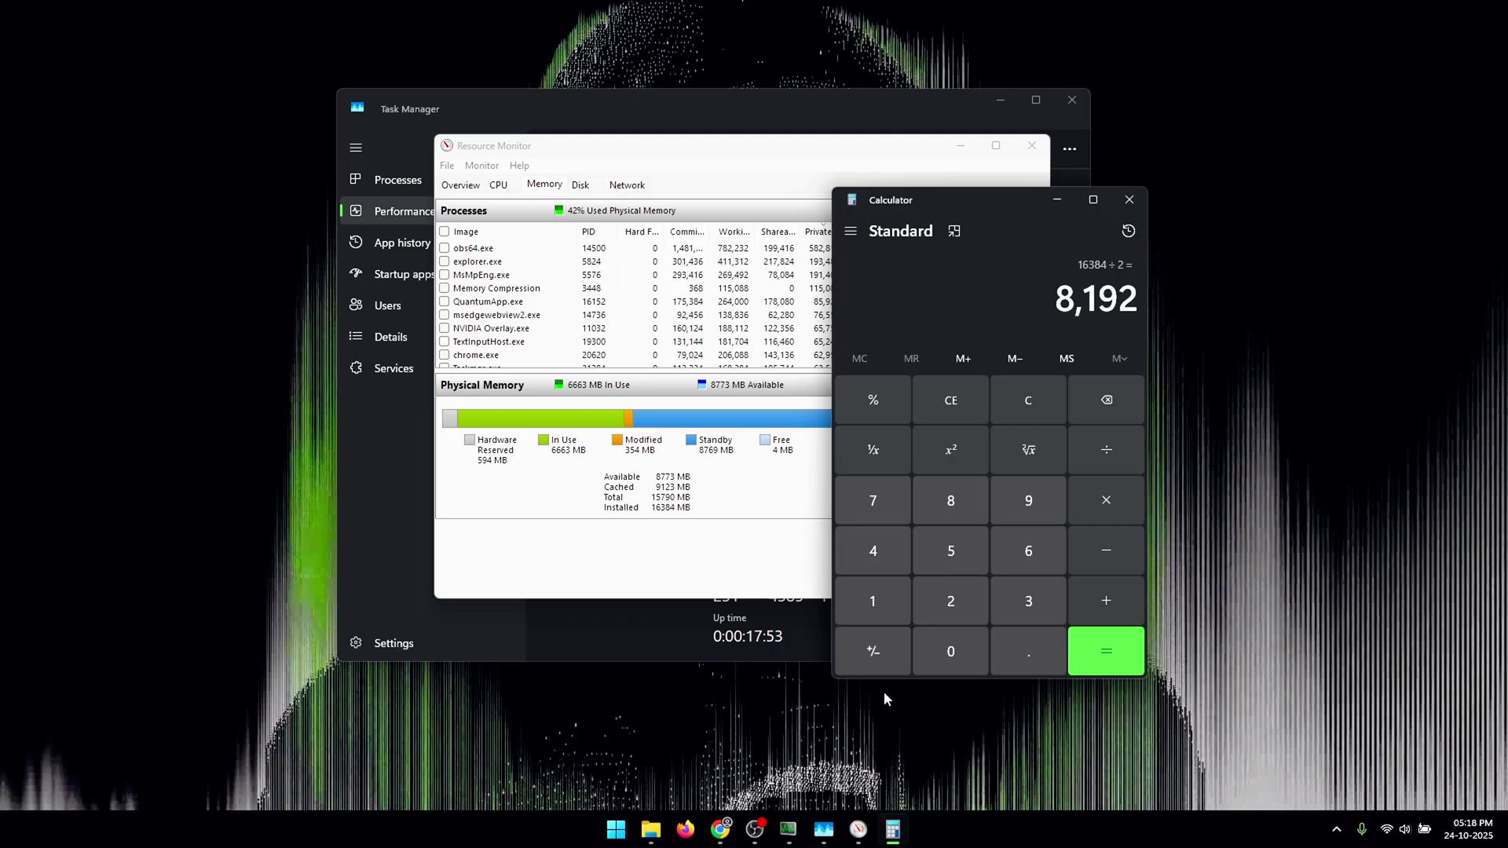
- Switch to Intelligent standby list cleaner and set the free memory purge threshold to 8192 MB
left_click(787, 828)
double_click(605, 449)
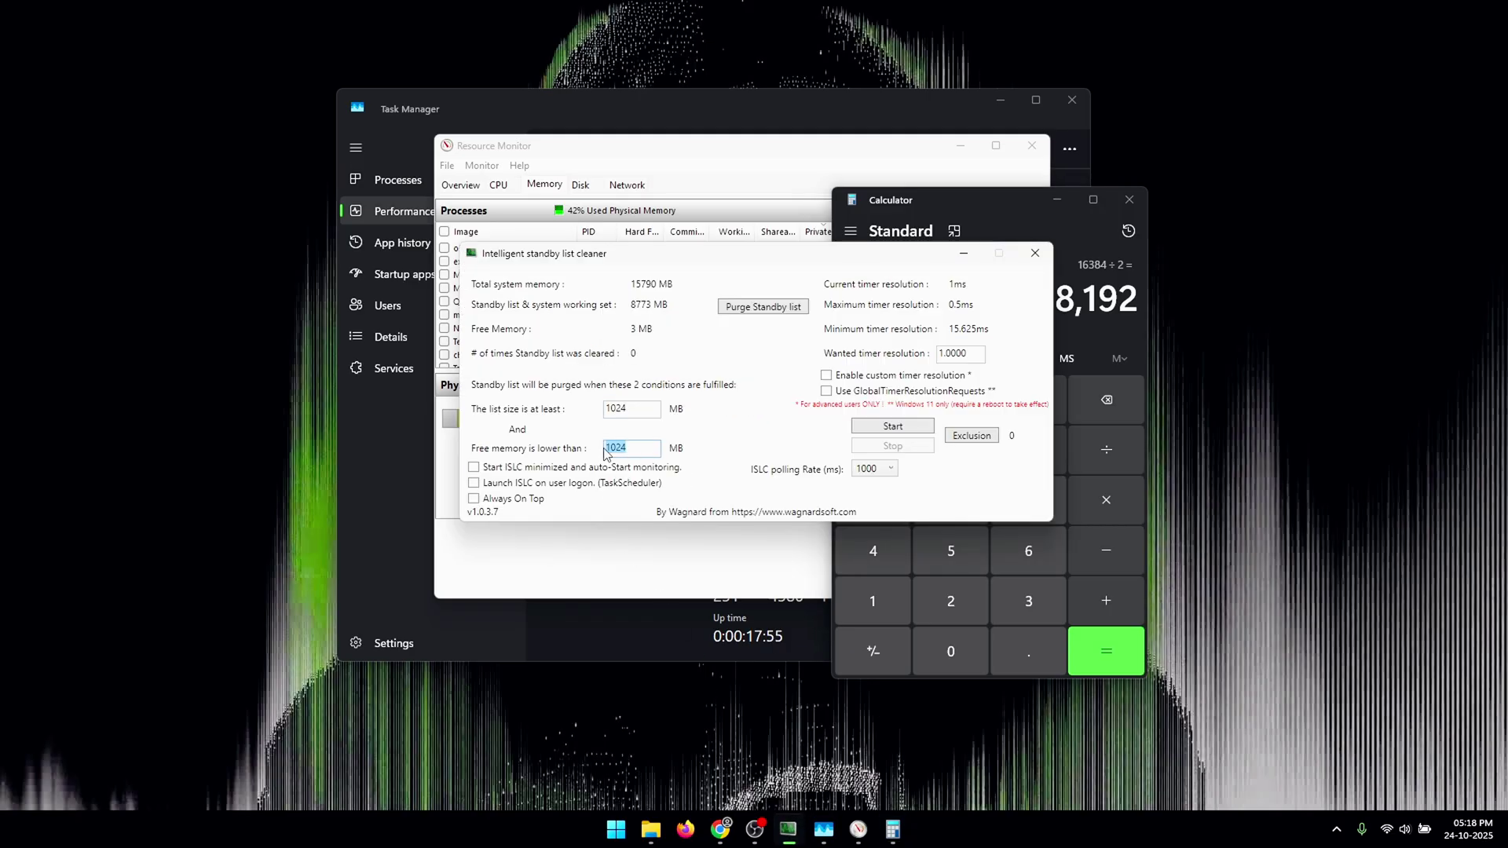
type("8192")
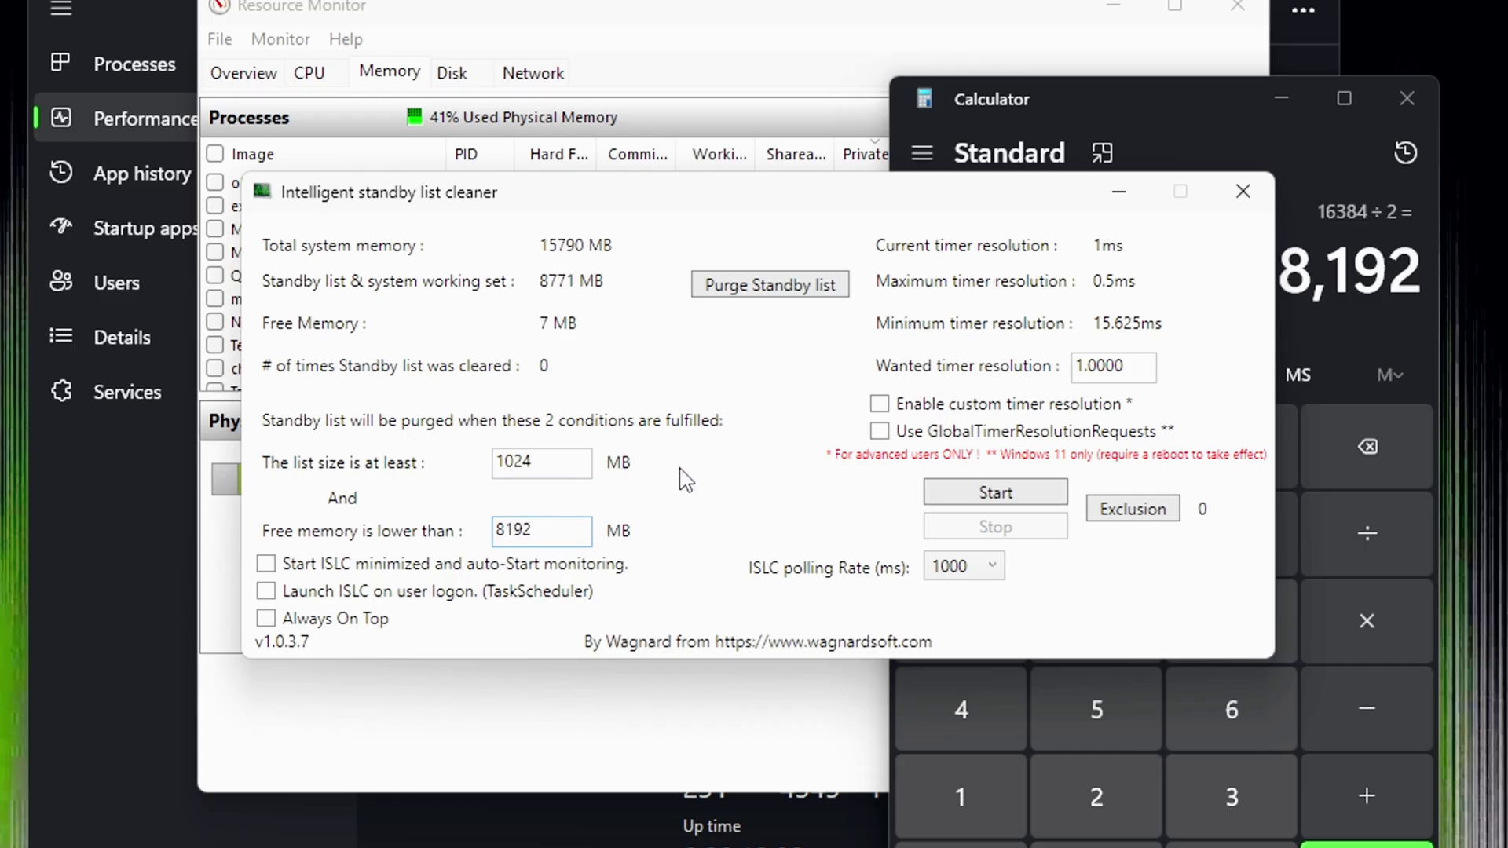
- Enable starting ISLC minimized with automatic monitoring, and enable launching it on user logon
left_click(267, 565)
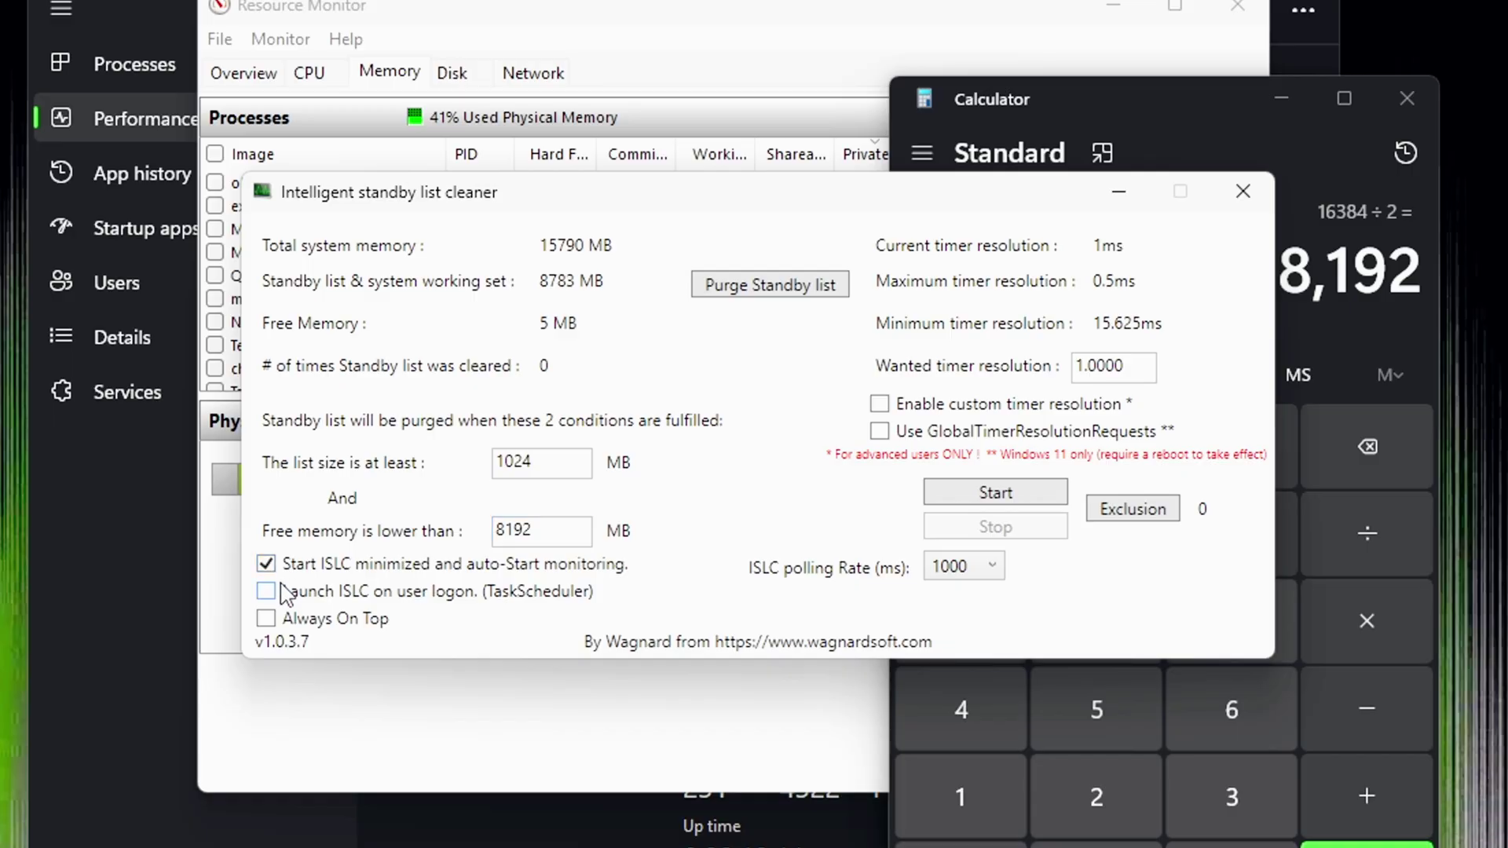
left_click(267, 591)
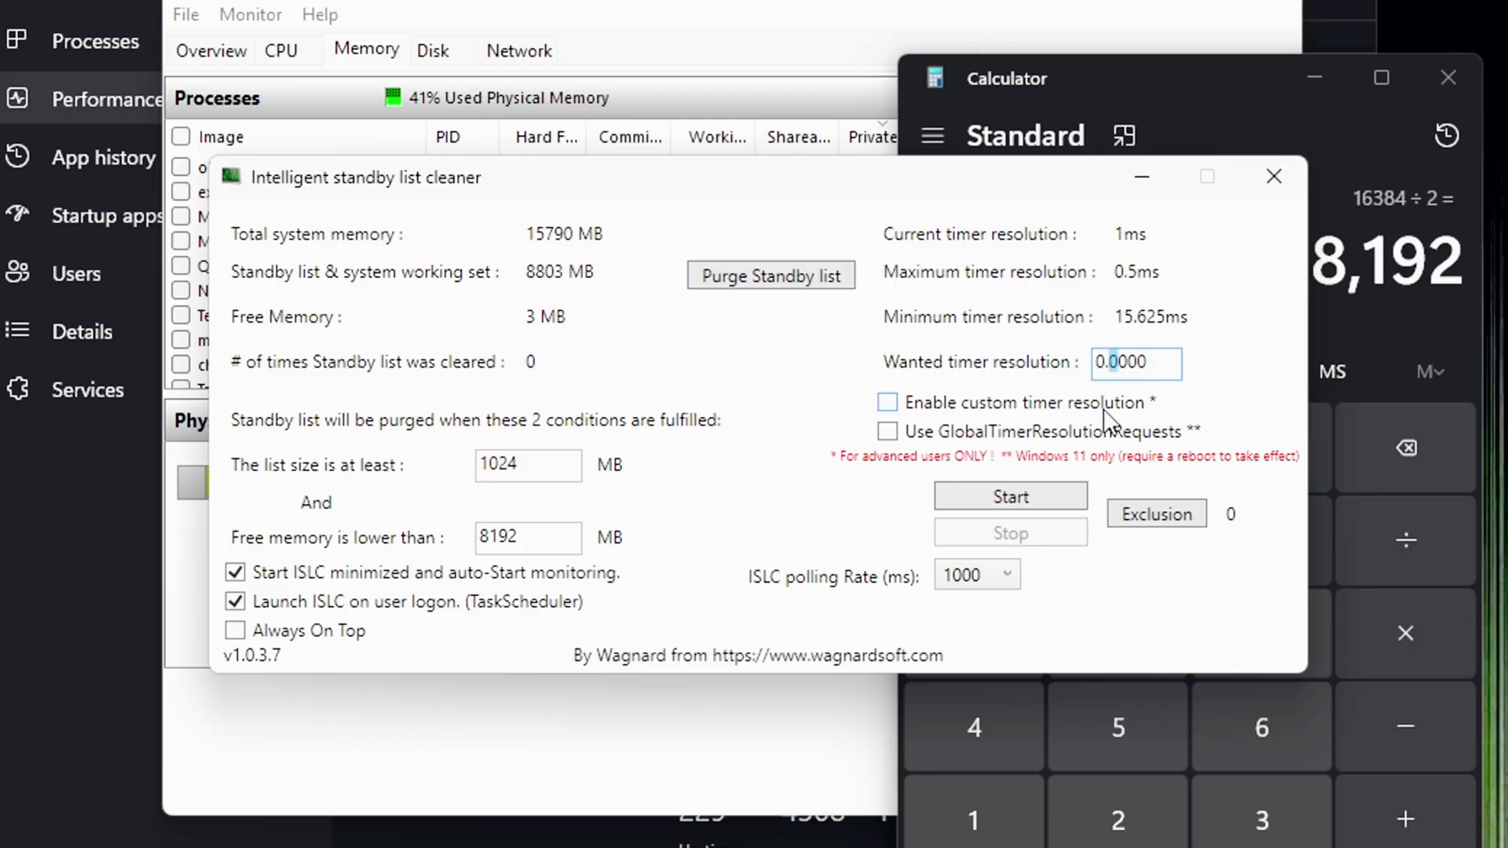
- Set the wanted timer resolution to 0.5000 and enable both the custom timer resolution and GlobalTimerResolutionRequests
type("5")
left_click(887, 434)
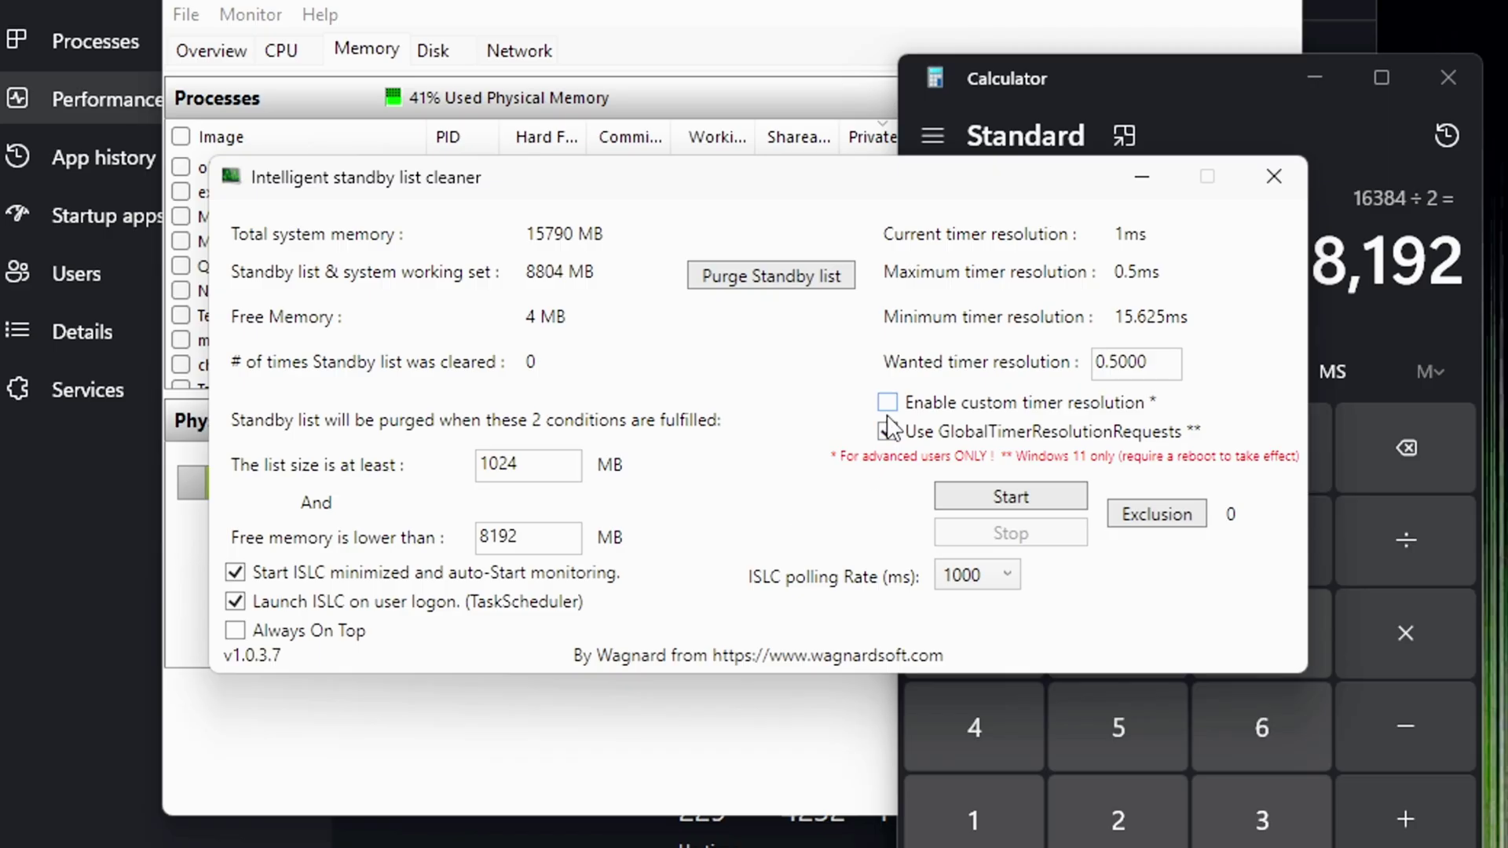
left_click(826, 374)
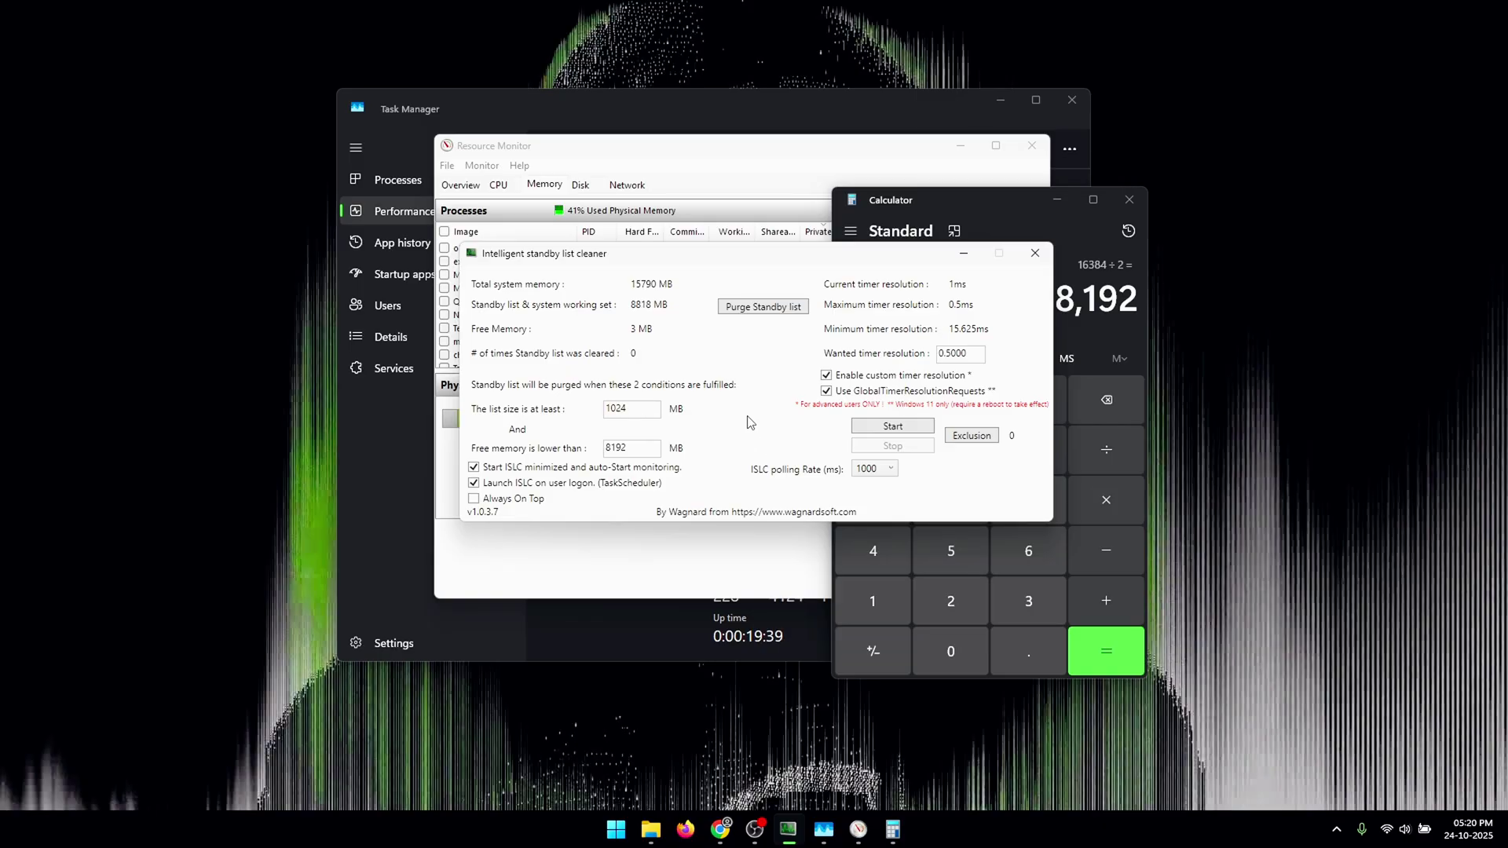
left_click(826, 391)
left_click(825, 390)
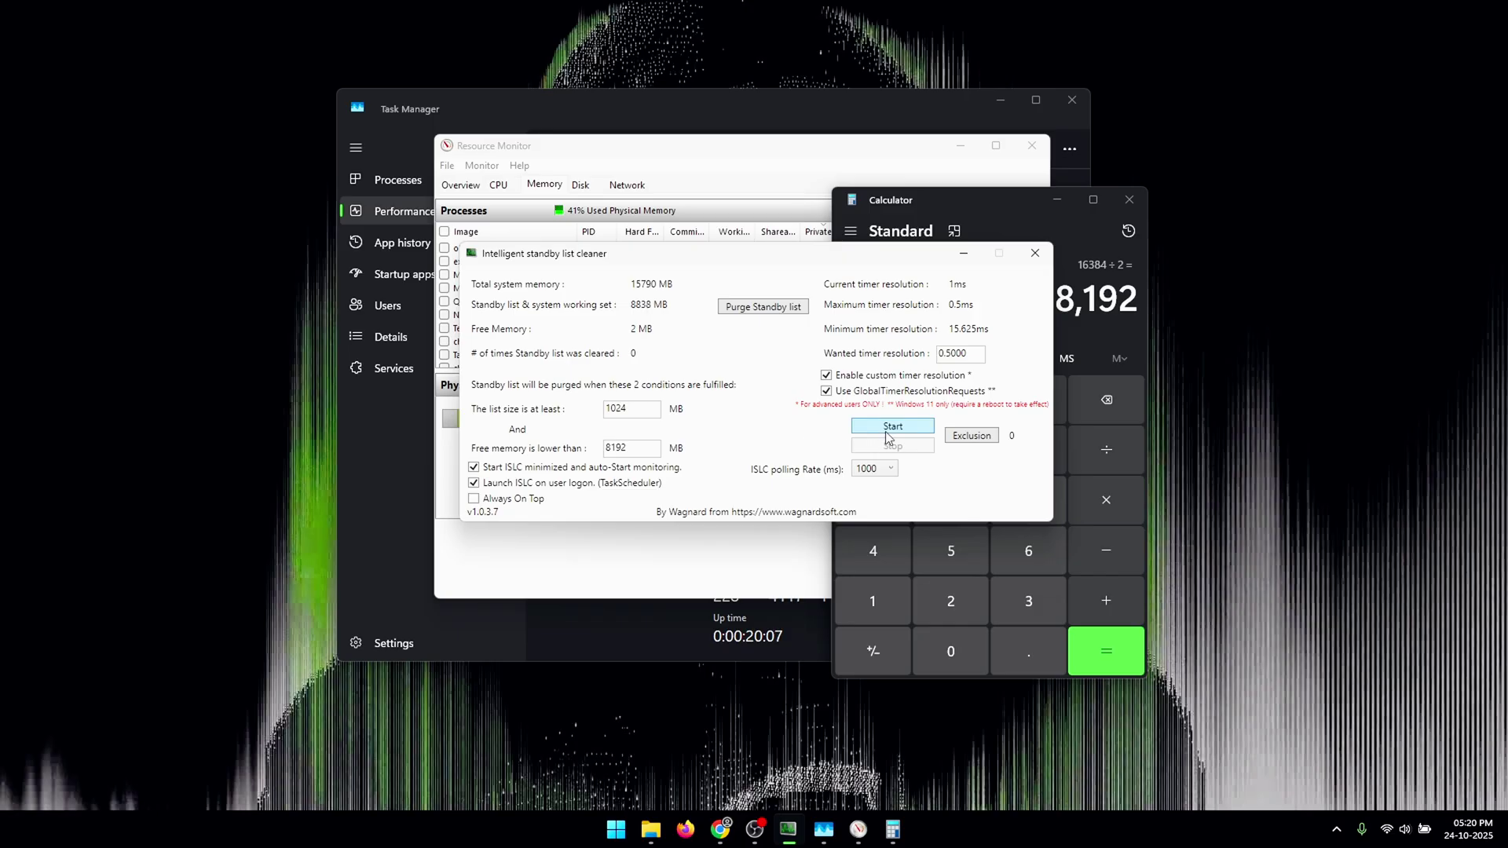
- Start ISLC monitoring and purge the standby list manually
left_click(1017, 495)
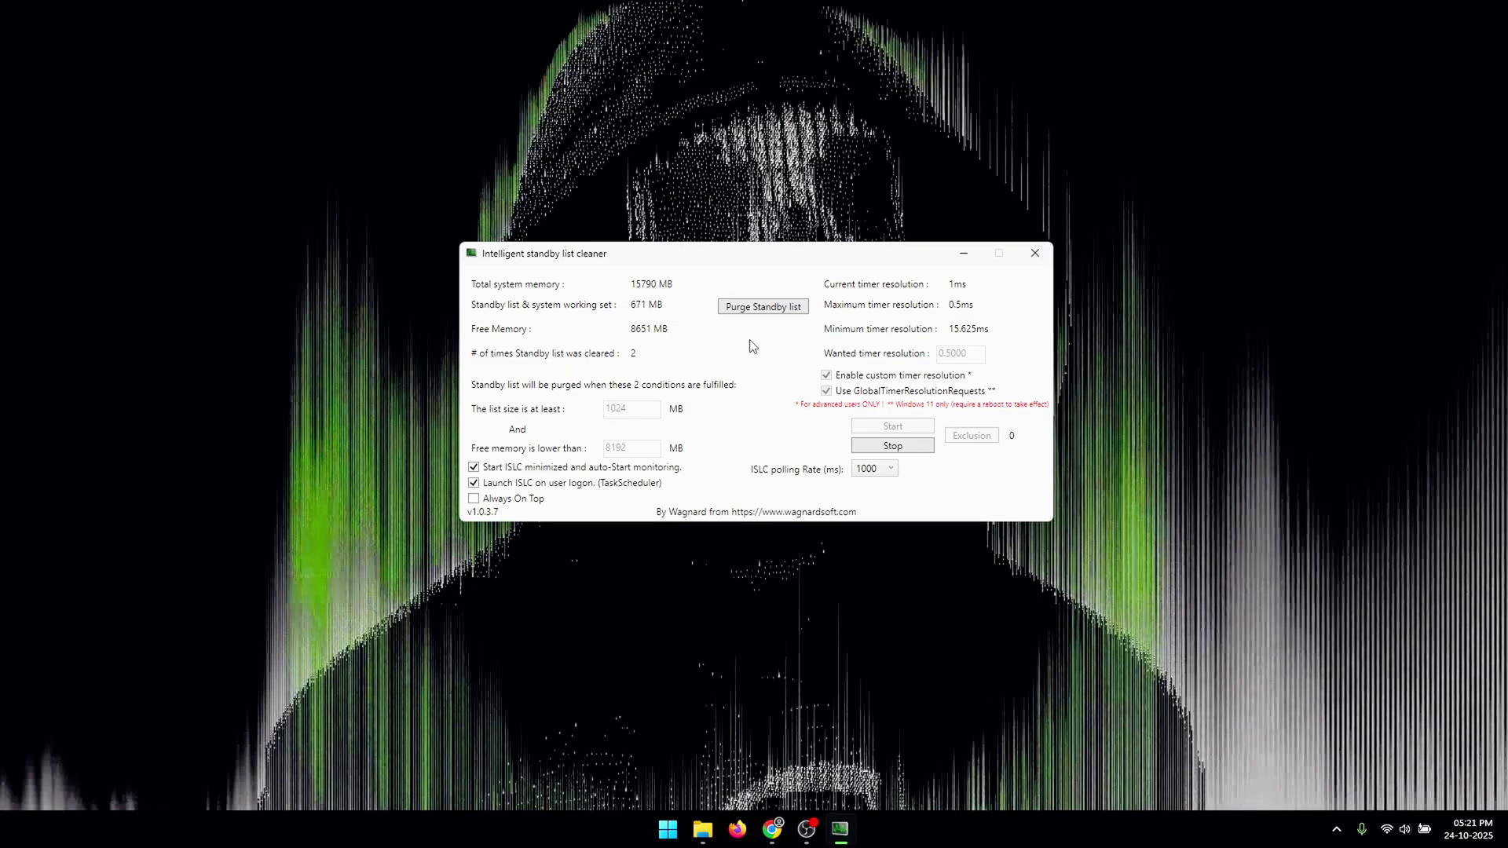
left_click(762, 317)
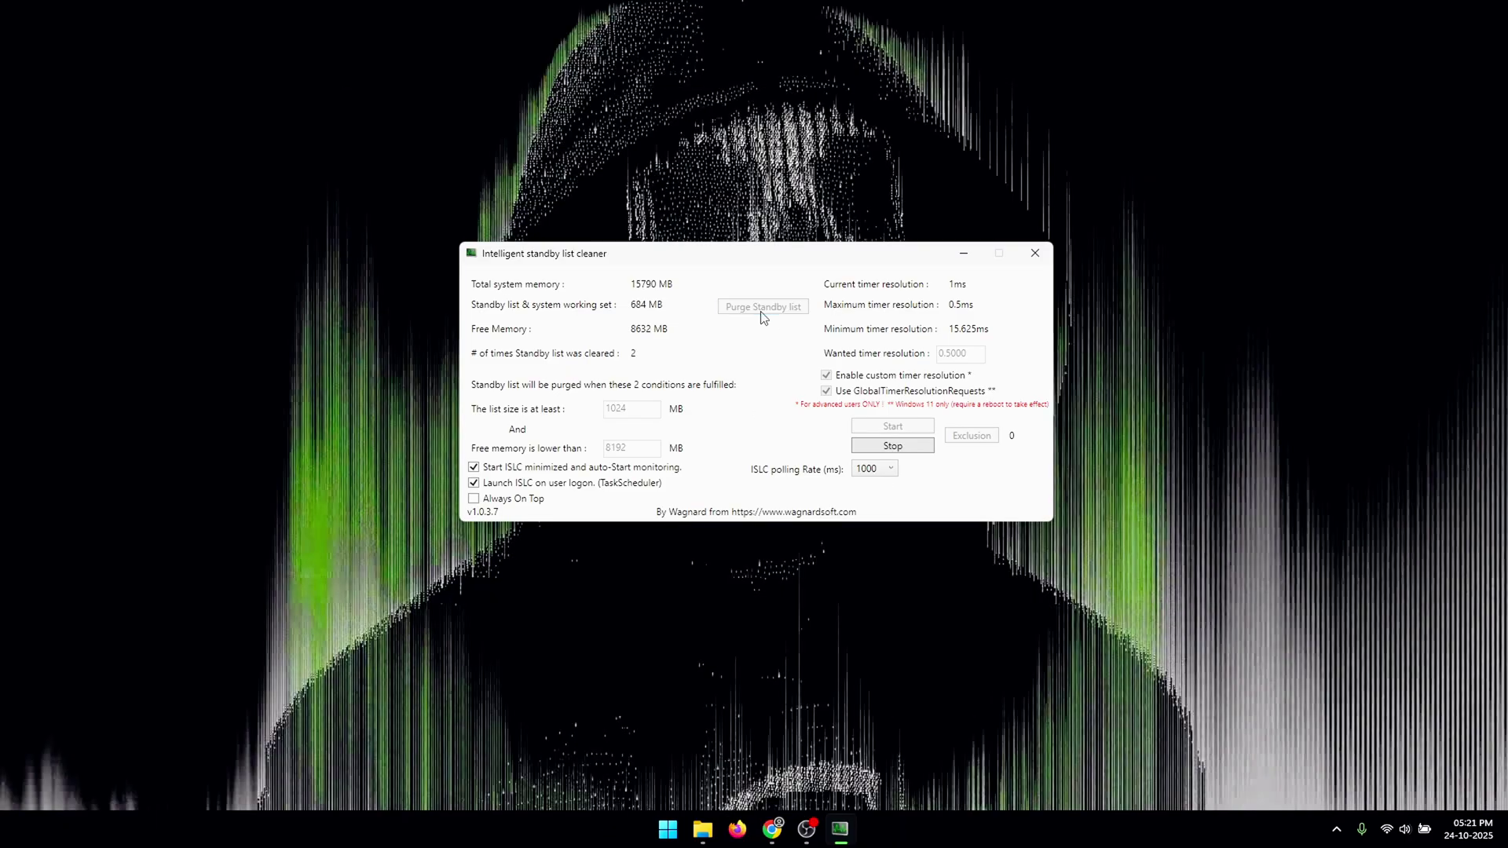